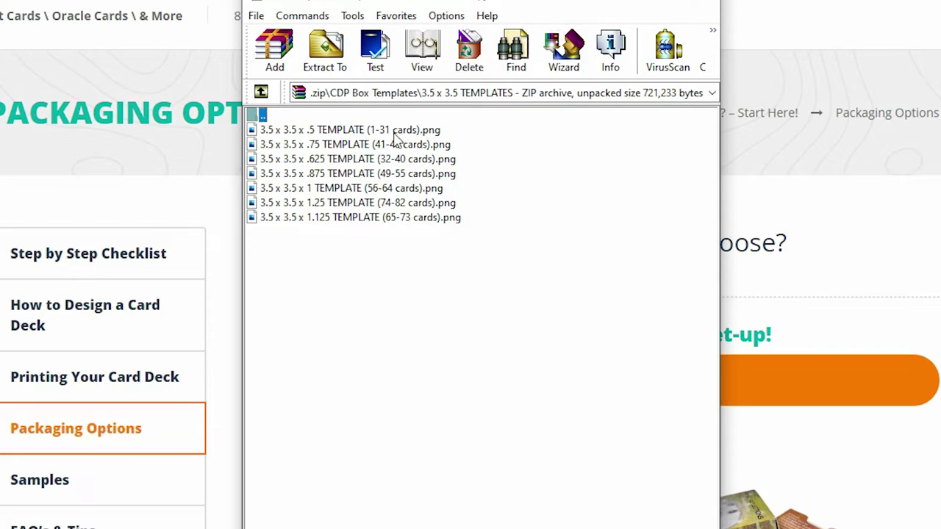
- Switch to Canva and create a new custom-size design 3.5 in wide and 3.5 in high
{"action": "left_click", "coordinate": [303, 133]}
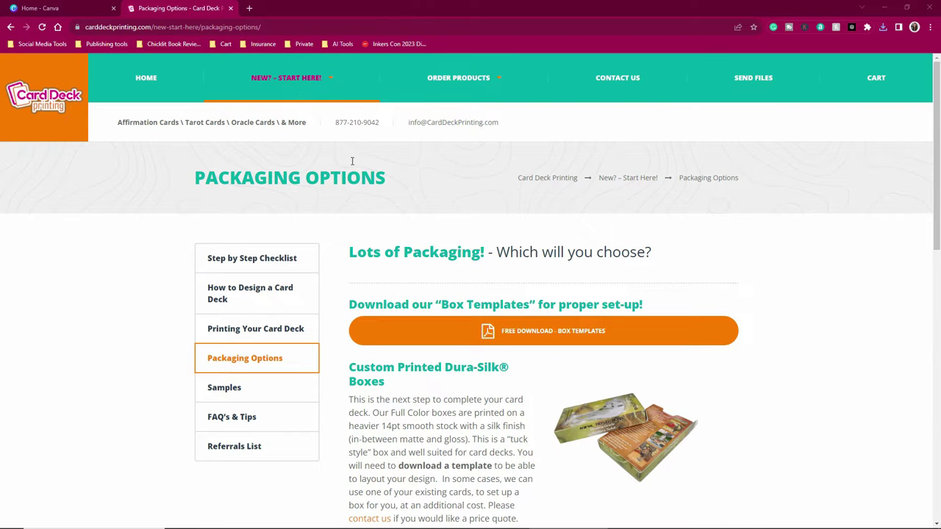
{"action": "left_click", "coordinate": [79, 7]}
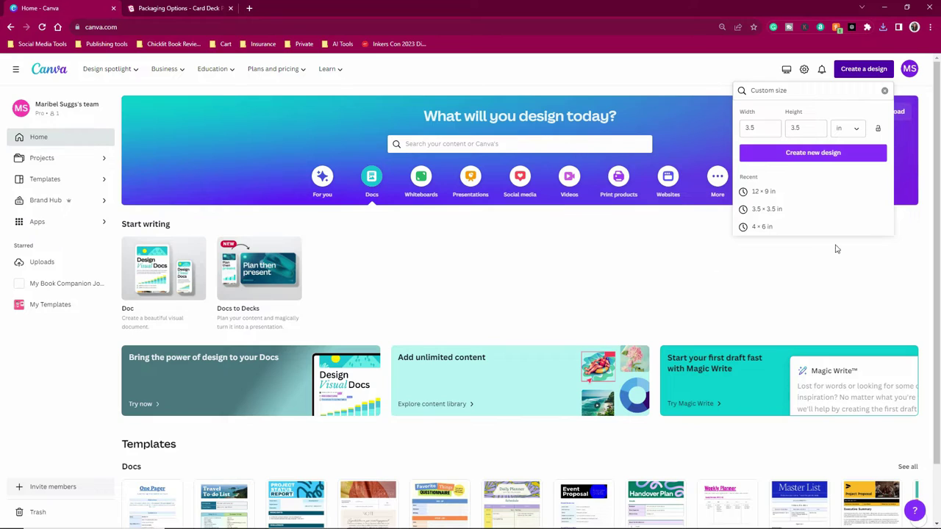
{"action": "left_click", "coordinate": [872, 74]}
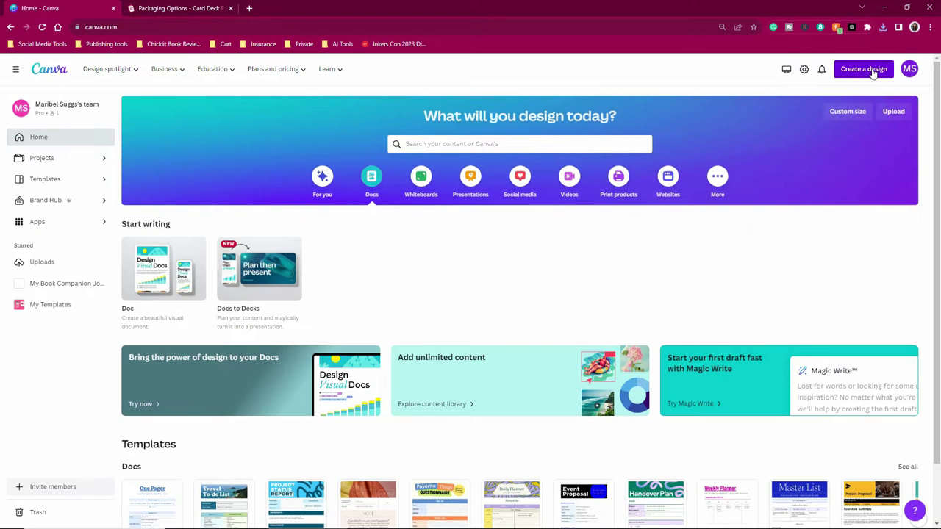
{"action": "left_click", "coordinate": [872, 74]}
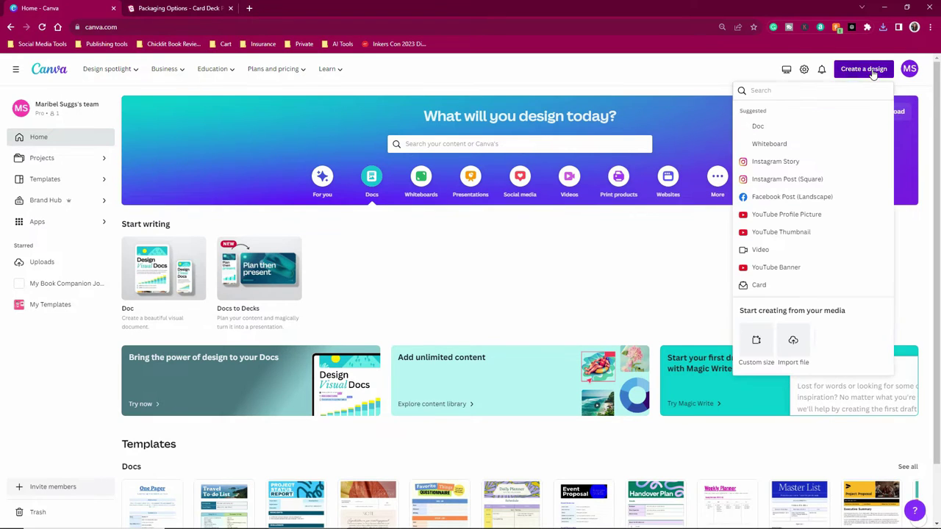
{"action": "left_click", "coordinate": [756, 345]}
{"action": "left_click_drag", "start_coordinate": [768, 130], "coordinate": [740, 128]}
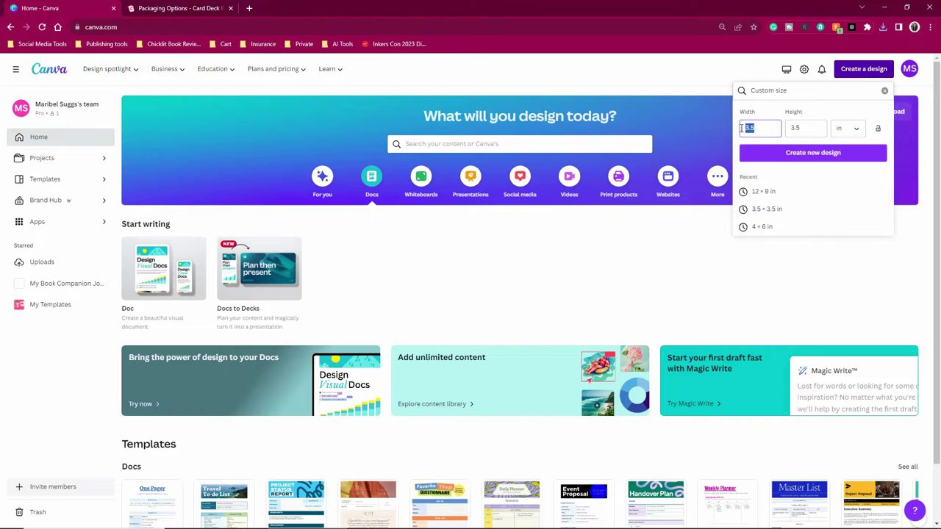
{"action": "left_click", "coordinate": [812, 133]}
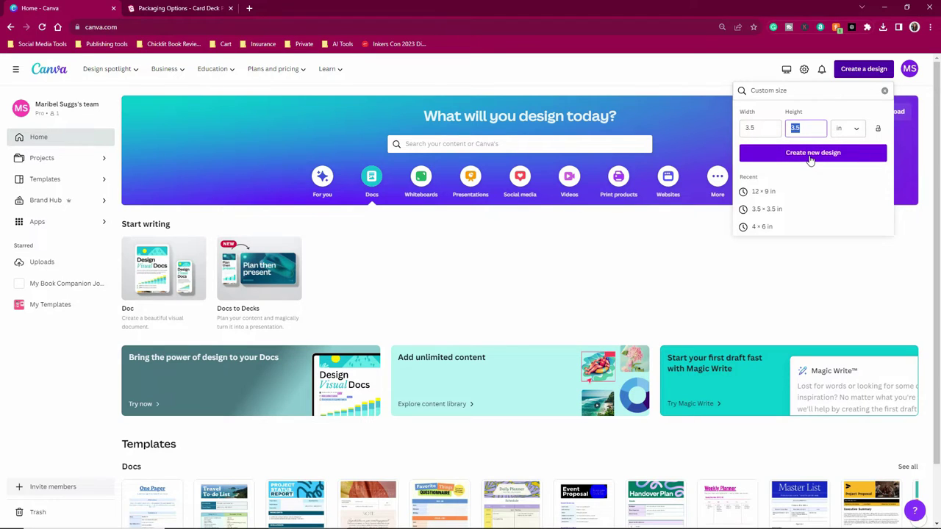
{"action": "left_click", "coordinate": [810, 154]}
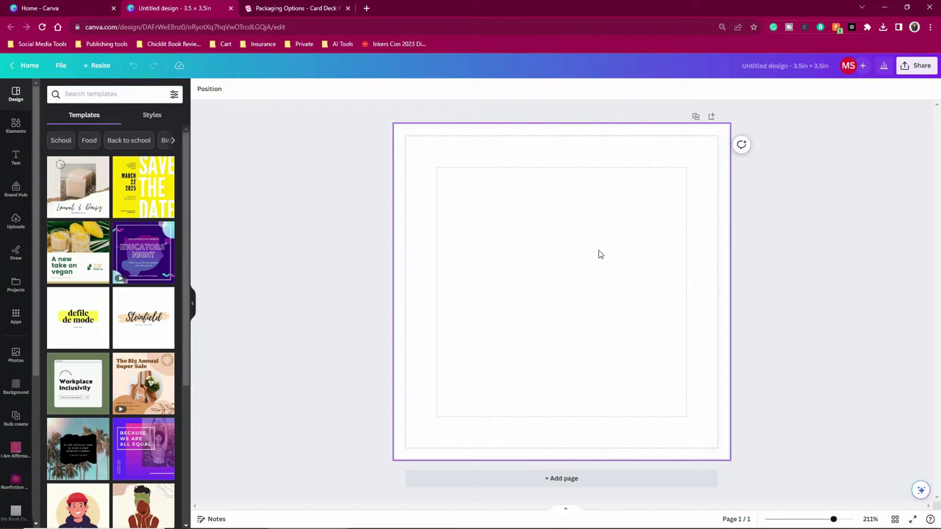
- Fill the blank page's background with the dark pink from the brand colors
{"action": "left_click", "coordinate": [534, 259]}
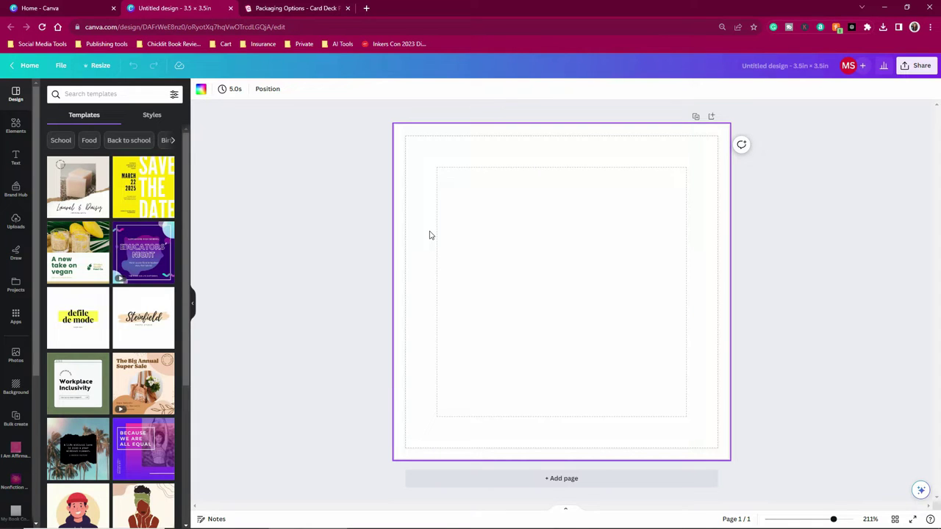
{"action": "key", "text": "t"}
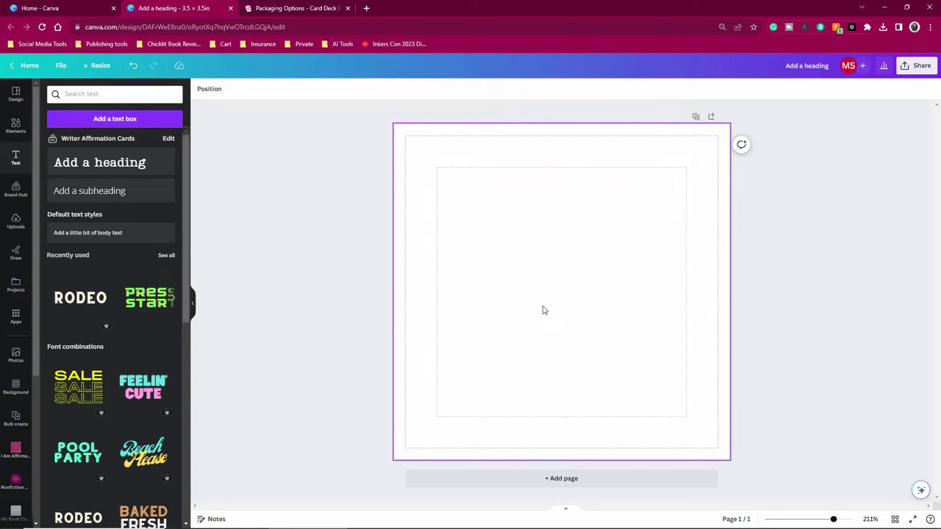
{"action": "left_click", "coordinate": [468, 251]}
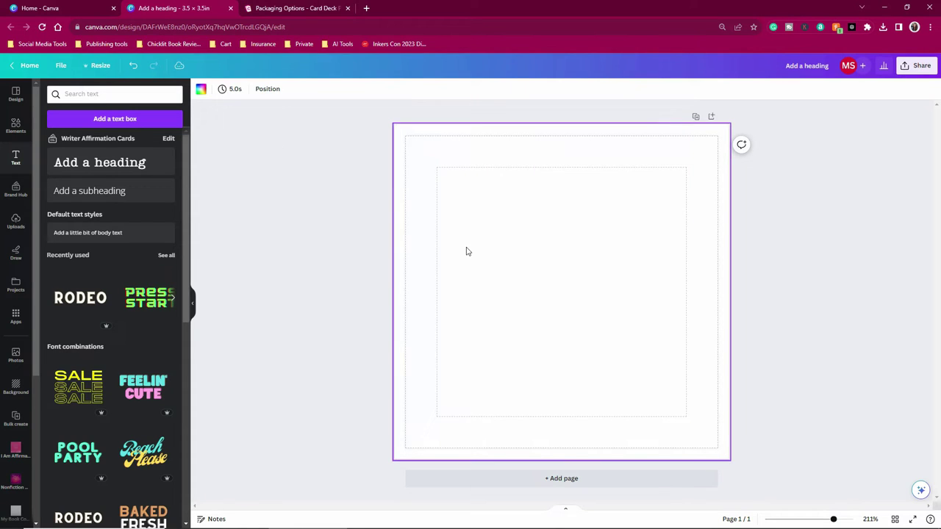
{"action": "left_click", "coordinate": [202, 94]}
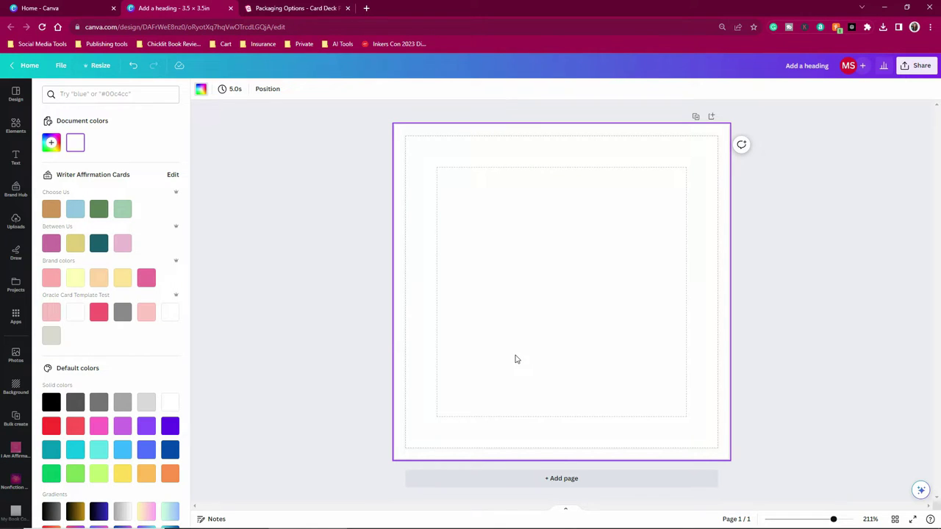
{"action": "left_click", "coordinate": [146, 277]}
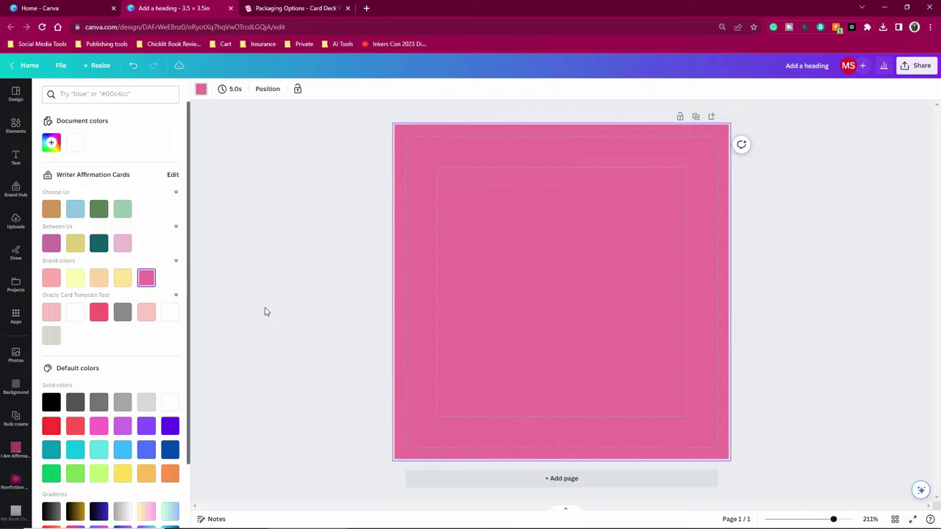
- Add a heading to the pink page that reads "FRONT OF BOX"
{"action": "left_click", "coordinate": [16, 157]}
{"action": "left_click", "coordinate": [93, 162]}
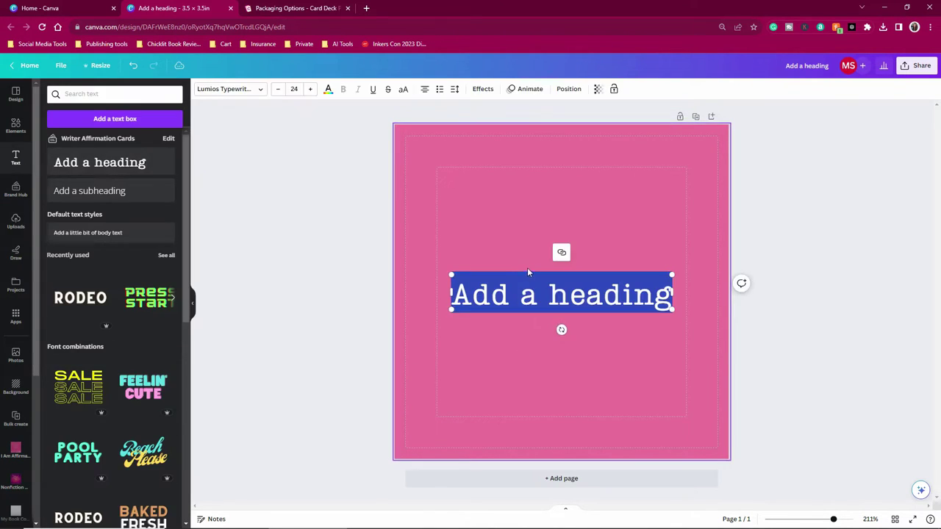
{"action": "type", "text": "FRONT"}
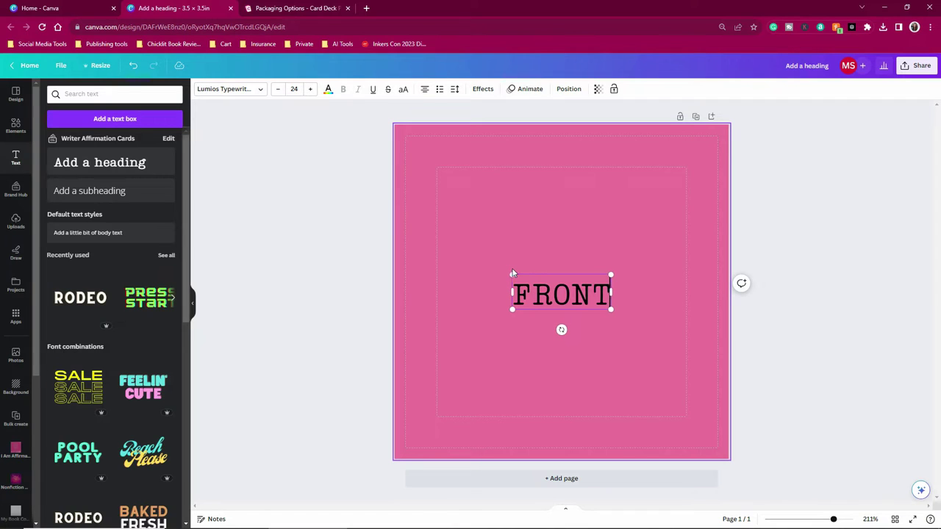
{"action": "type", "text": " OF BOX"}
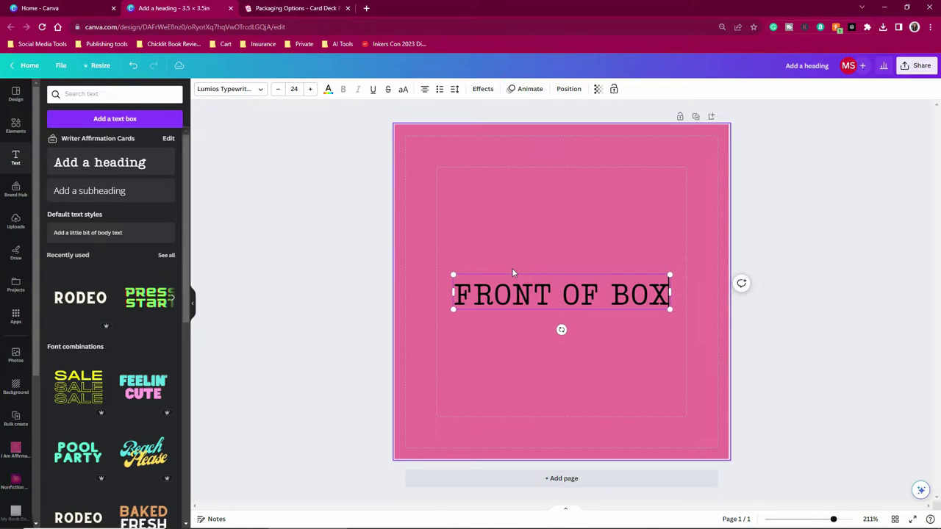
{"action": "left_click", "coordinate": [595, 341]}
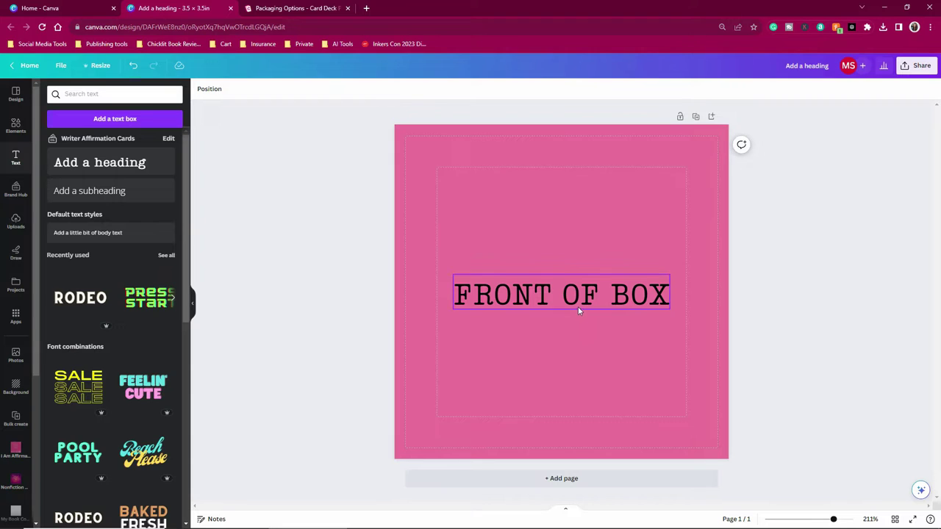
- Move the "FRONT OF BOX" heading slightly above the center of the page
{"action": "left_click_drag", "start_coordinate": [577, 306], "coordinate": [574, 285]}
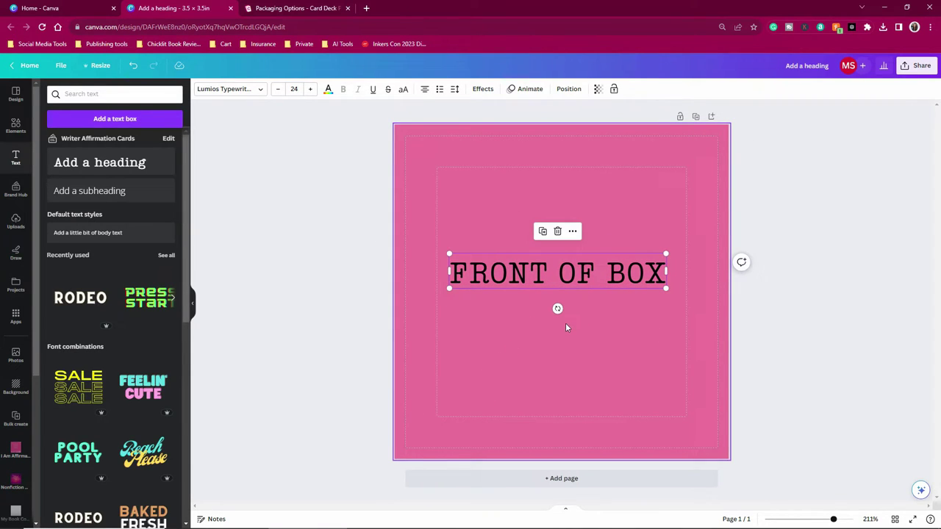
{"action": "left_click", "coordinate": [557, 366]}
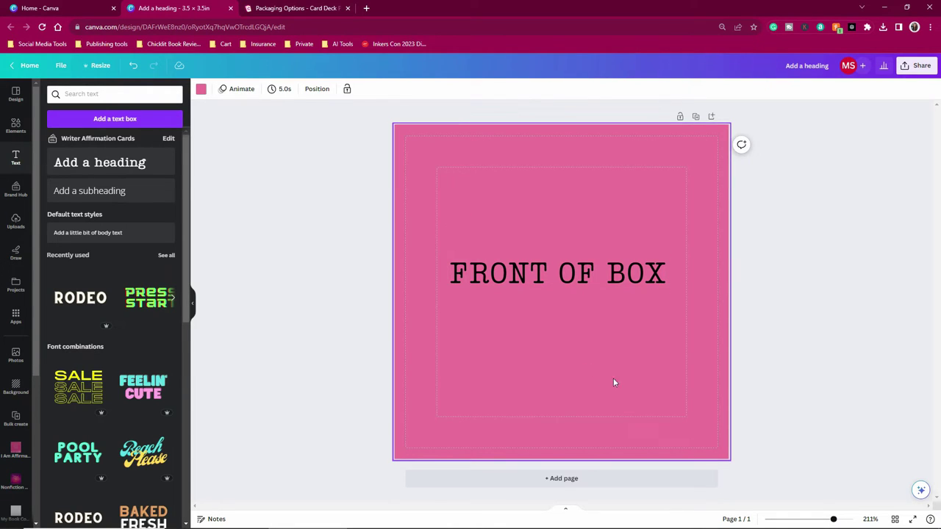
{"action": "left_click_drag", "start_coordinate": [542, 269], "coordinate": [542, 274]}
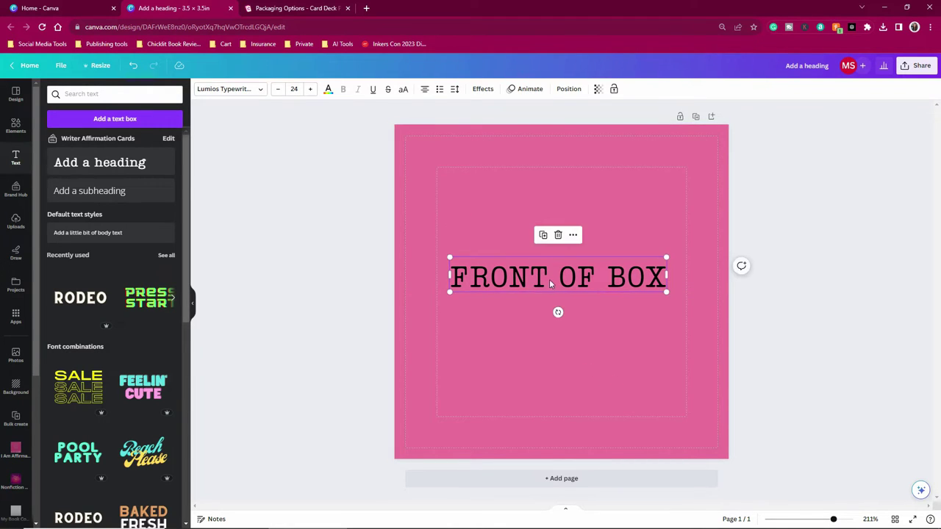
{"action": "double_click", "coordinate": [550, 284]}
{"action": "left_click", "coordinate": [577, 277]}
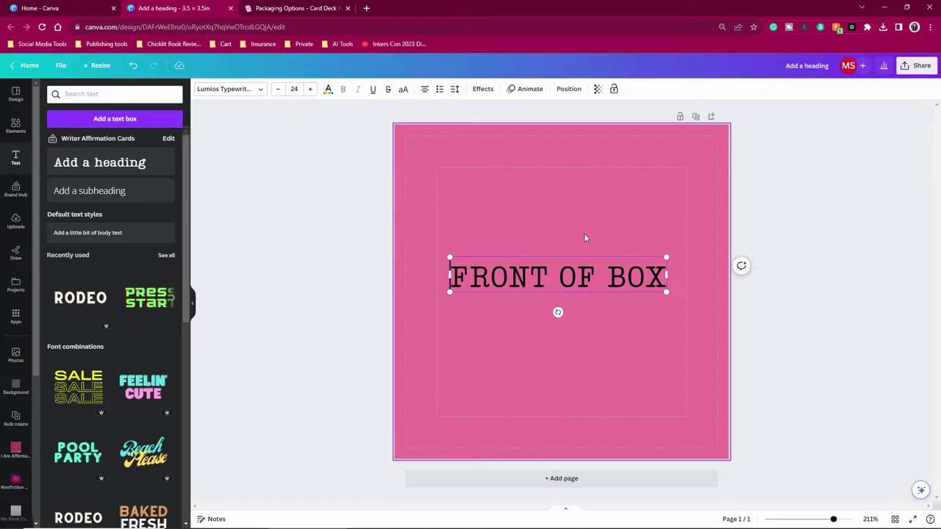
- Duplicate the page and change the heading on the copy to "BACK OF BOX"
{"action": "left_click", "coordinate": [695, 117]}
{"action": "left_click", "coordinate": [560, 276]}
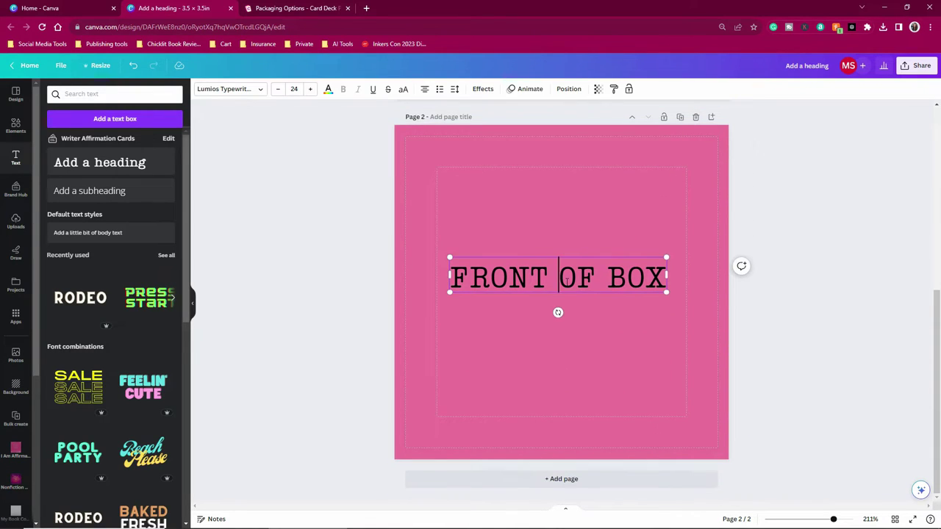
{"action": "double_click", "coordinate": [579, 276]}
{"action": "double_click", "coordinate": [500, 280]}
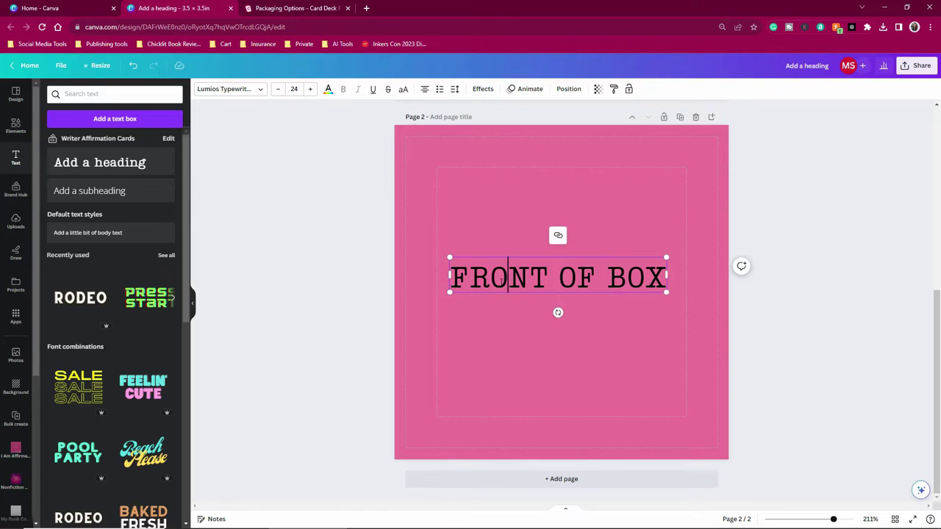
{"action": "type", "text": "BACK"}
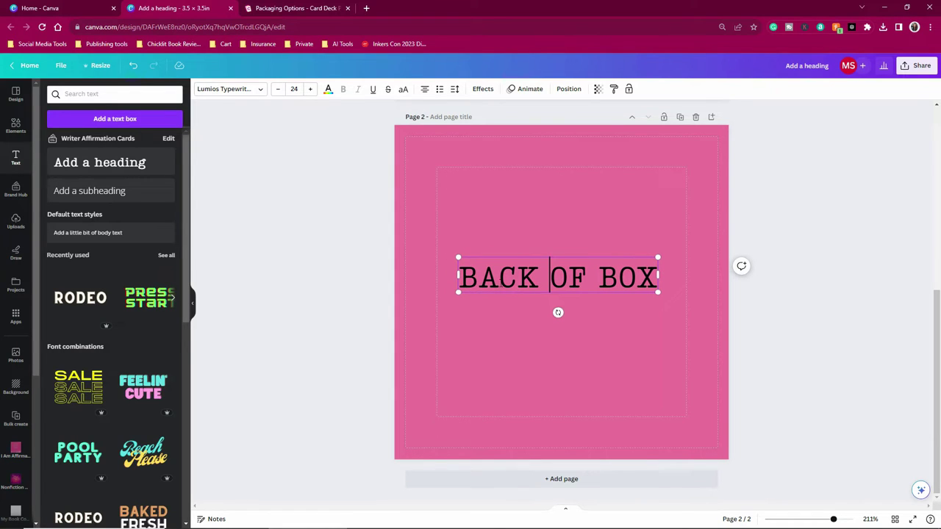
{"action": "left_click", "coordinate": [635, 351]}
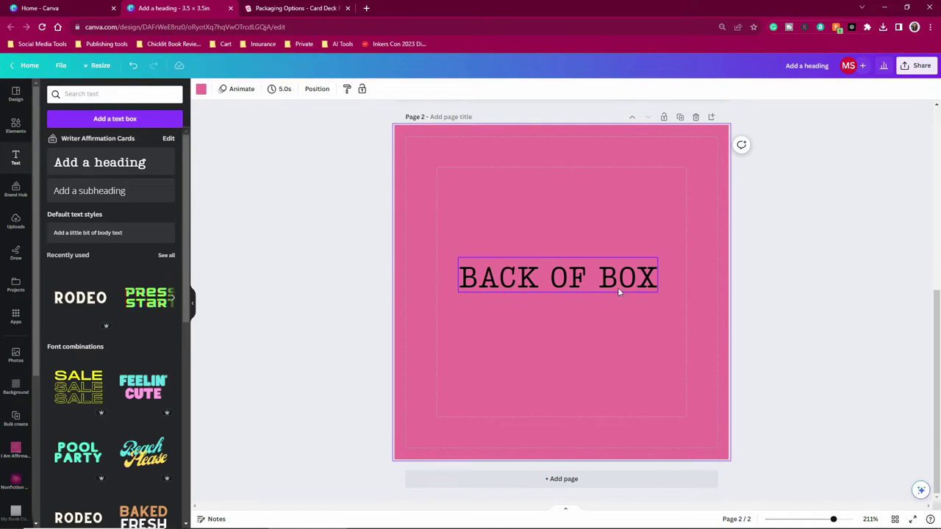
- Download all pages of the box design as PNG files
{"action": "scroll", "coordinate": [664, 315], "scroll_direction": "up", "scroll_amount": 2}
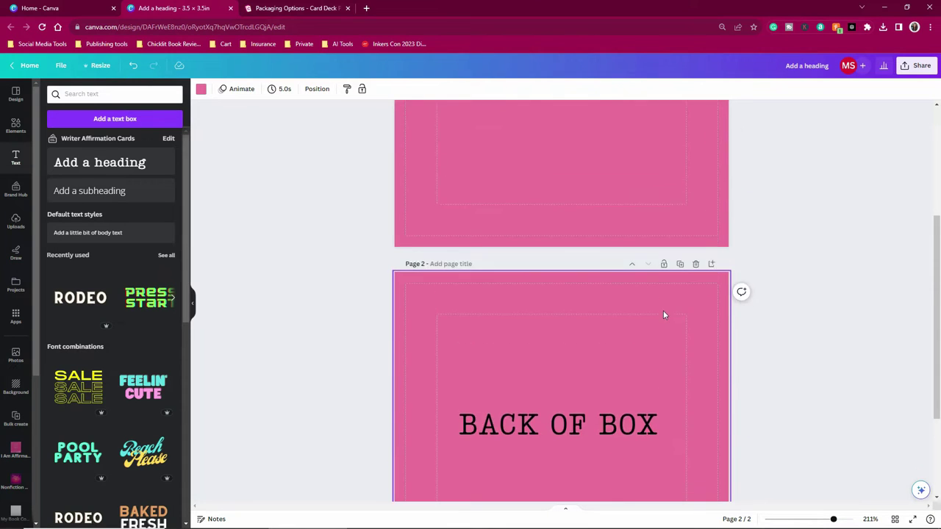
{"action": "scroll", "coordinate": [663, 315], "scroll_direction": "up", "scroll_amount": 3}
{"action": "left_click", "coordinate": [917, 65]}
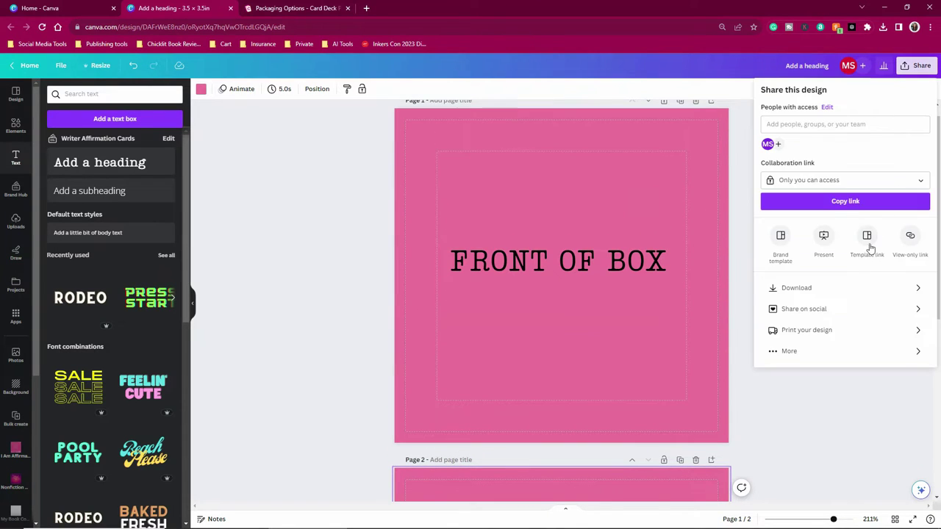
{"action": "left_click", "coordinate": [833, 290]}
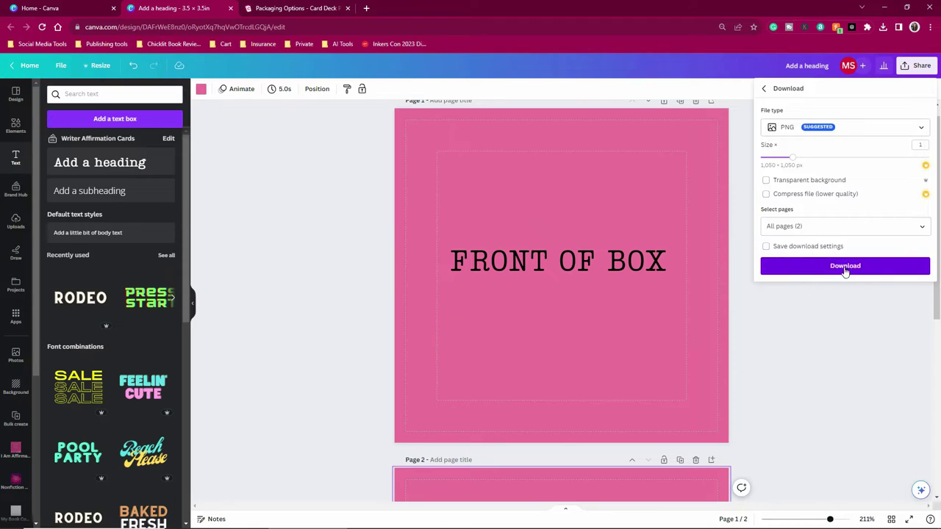
{"action": "left_click", "coordinate": [845, 268]}
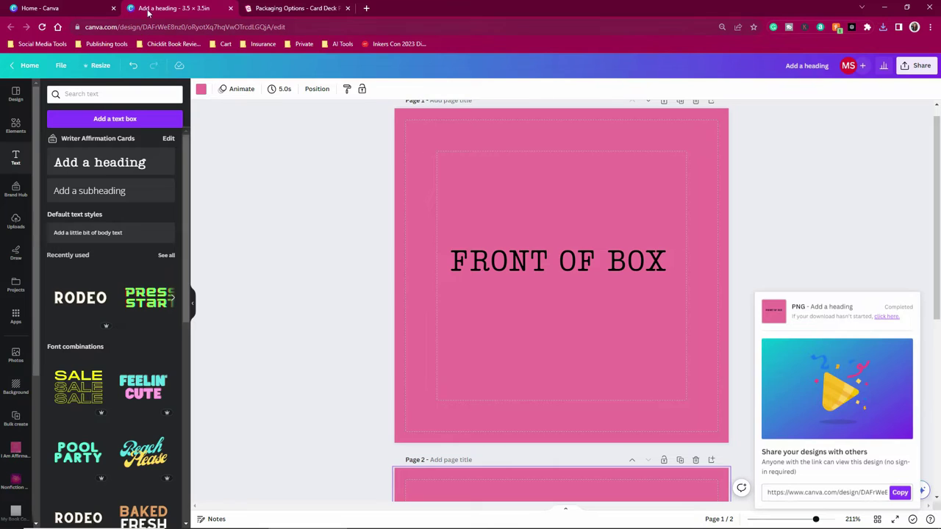
- Return to the Canva home page and create a new custom-size design 12 in wide and 9 in high
{"action": "left_click", "coordinate": [60, 8]}
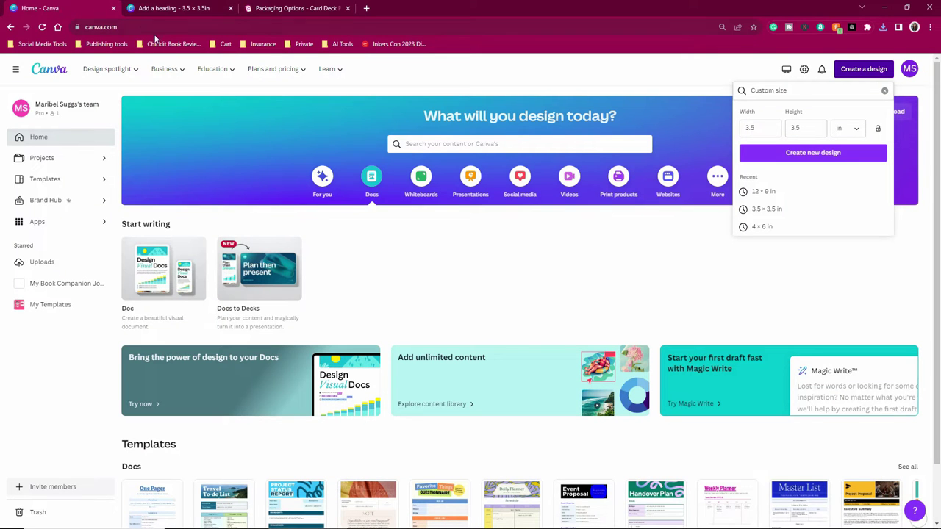
{"action": "left_click", "coordinate": [838, 294]}
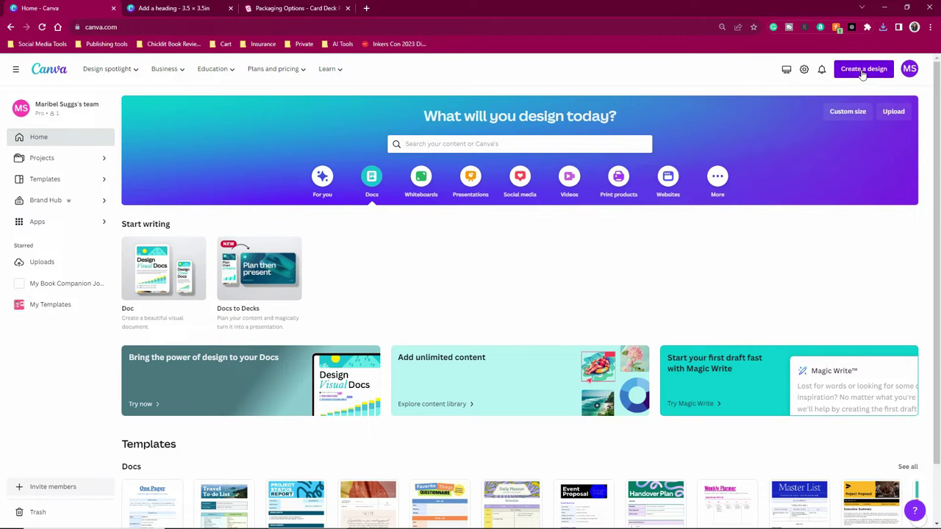
{"action": "left_click", "coordinate": [864, 72]}
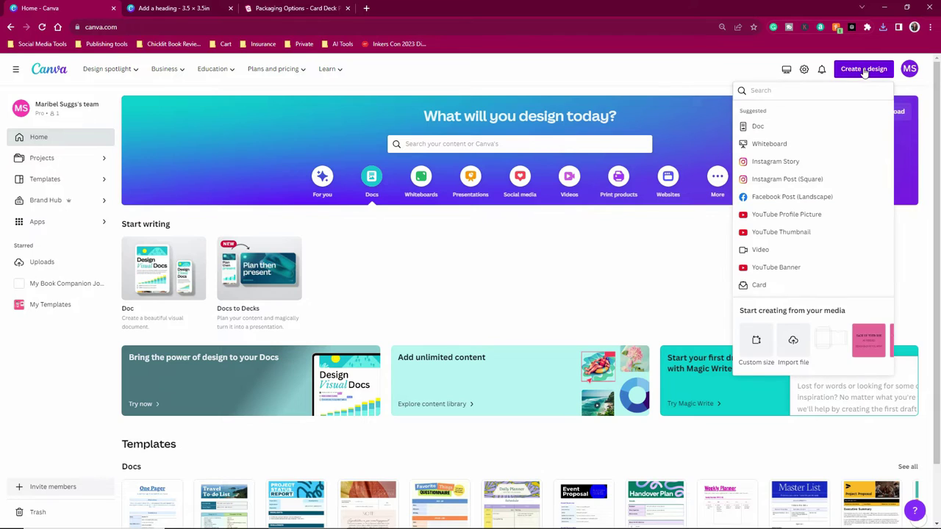
{"action": "left_click", "coordinate": [756, 342]}
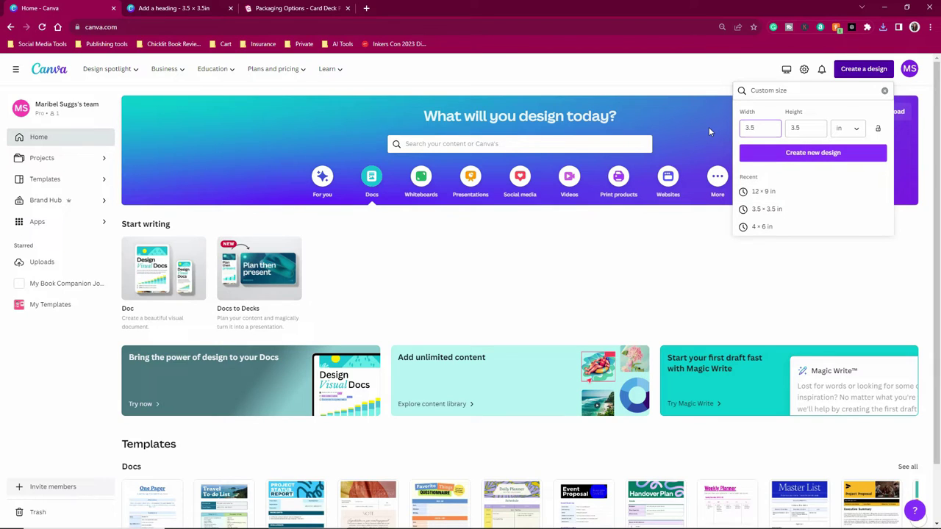
{"action": "key", "text": "BackSpace"}
{"action": "type", "text": "12"}
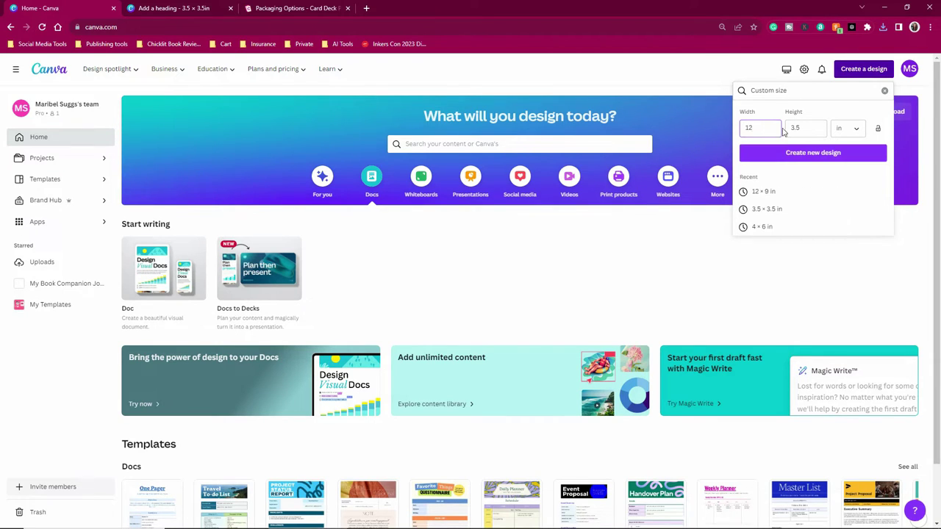
{"action": "key", "text": "Tab"}
{"action": "type", "text": "9"}
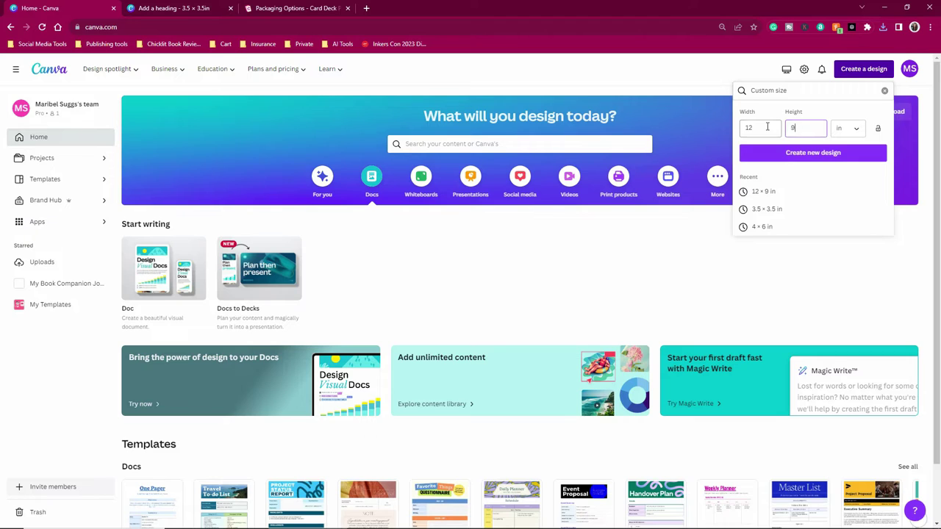
{"action": "left_click", "coordinate": [805, 153]}
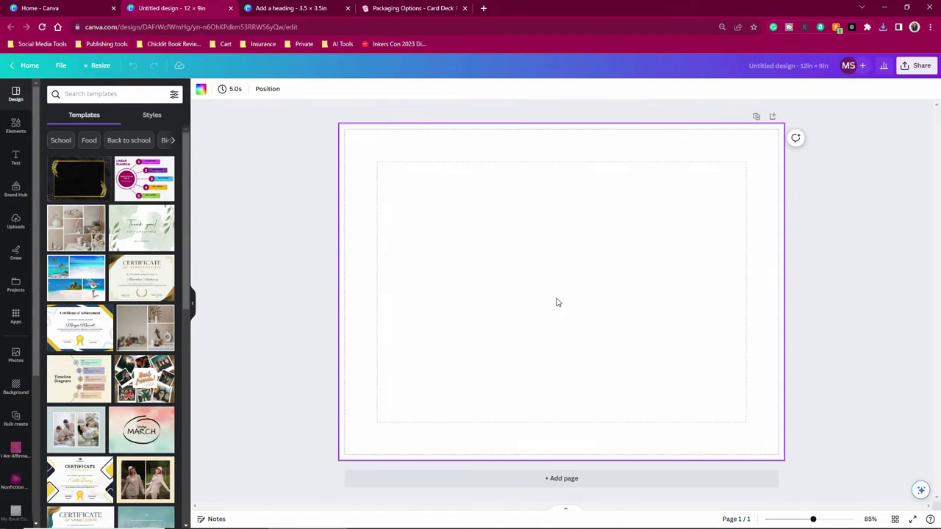
- Fill the page background with the yellow-to-pink default gradient
{"action": "left_click", "coordinate": [201, 89]}
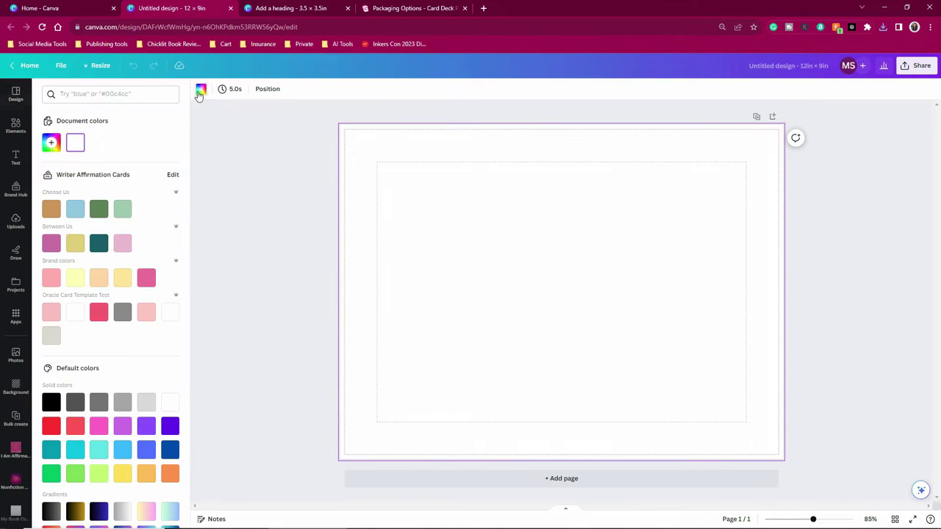
{"action": "left_click", "coordinate": [147, 515]}
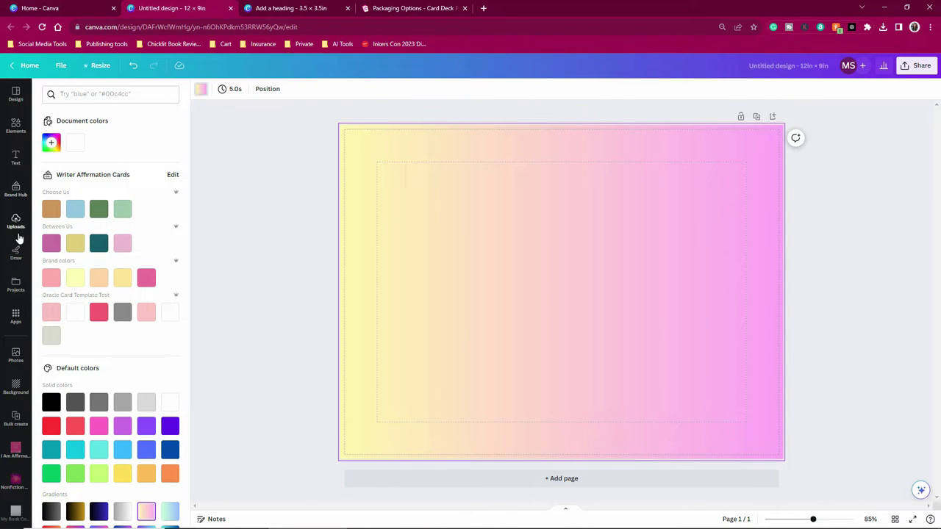
- Upload the exported front-of-box and back-of-box images to the uploads library
{"action": "left_click", "coordinate": [16, 222]}
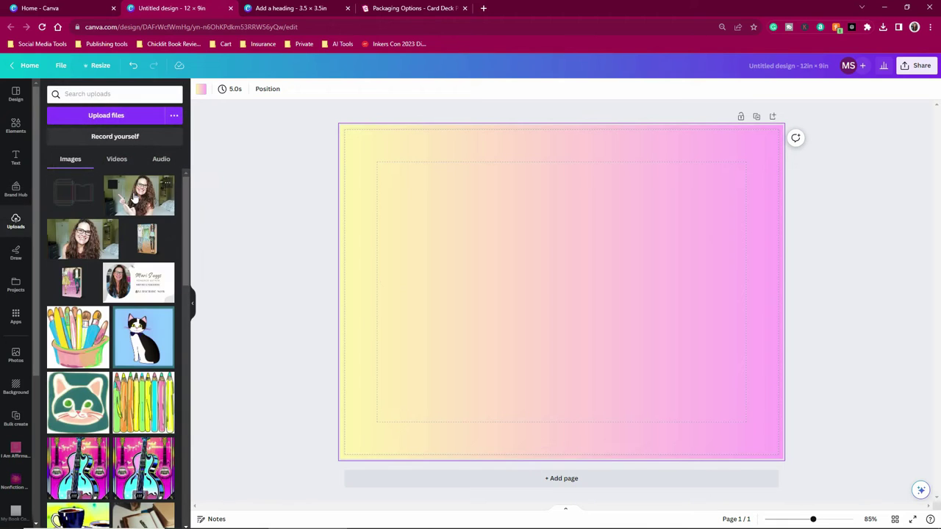
{"action": "left_click", "coordinate": [103, 116]}
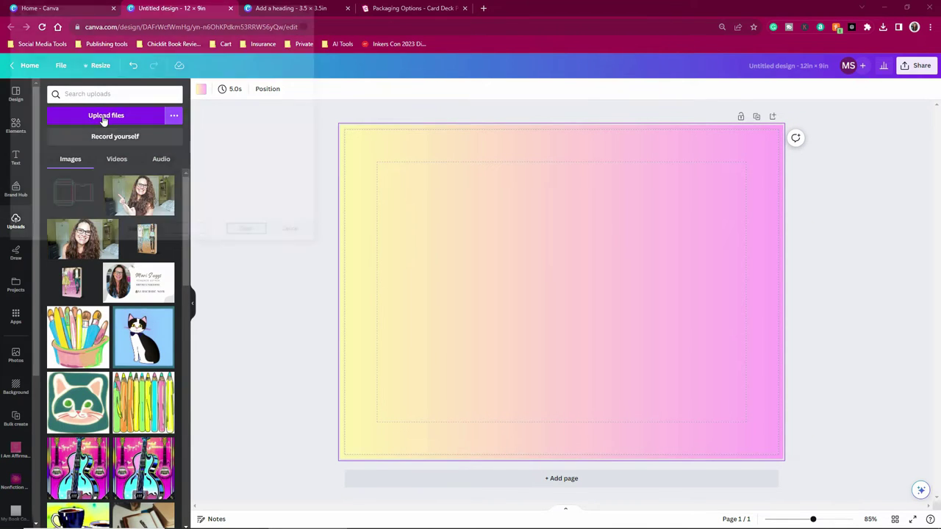
{"action": "left_click", "coordinate": [389, 177]}
{"action": "left_click", "coordinate": [433, 179], "text": "ctrl"}
{"action": "left_click", "coordinate": [671, 325]}
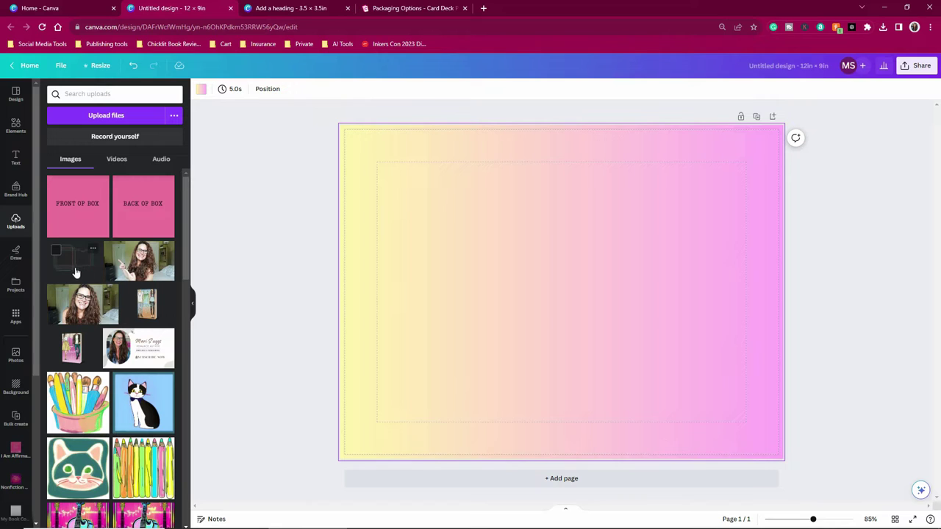
- Add the uploaded box outline template to the page and align it with the page's top-left corner
{"action": "key", "text": "Escape"}
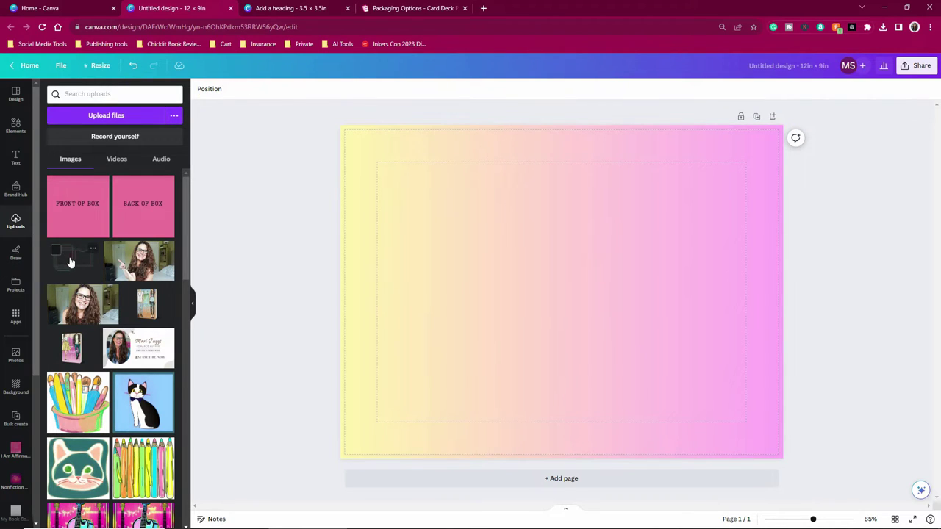
{"action": "left_click", "coordinate": [69, 262]}
{"action": "left_click_drag", "start_coordinate": [464, 296], "coordinate": [420, 257]}
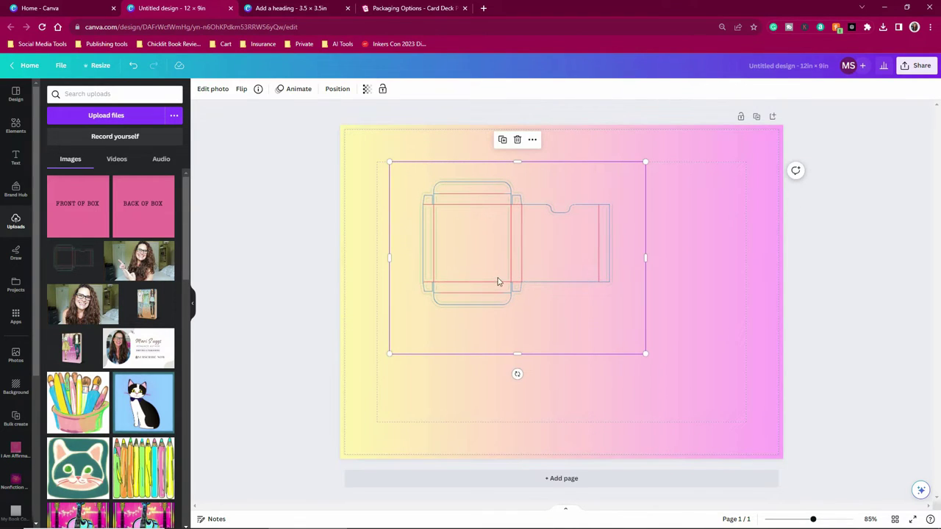
{"action": "key", "text": "ctrl+z"}
{"action": "left_click_drag", "start_coordinate": [542, 325], "coordinate": [446, 245]}
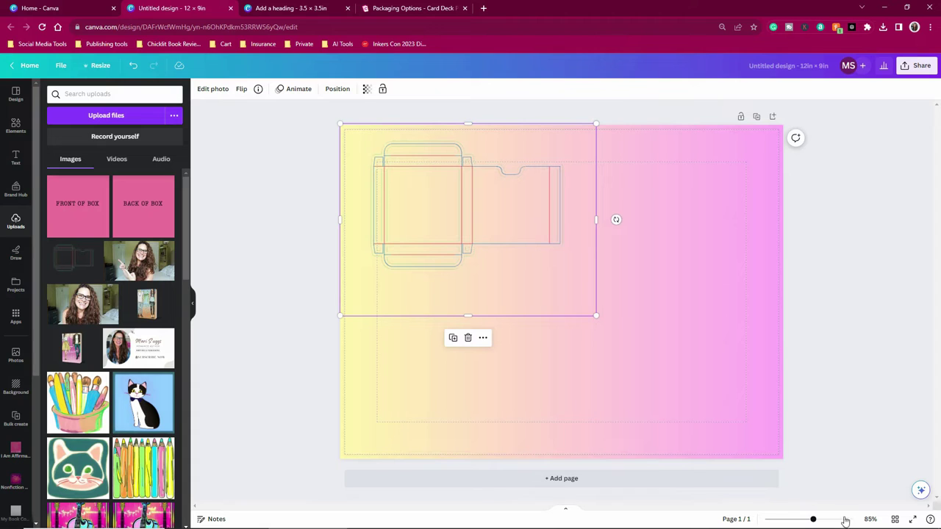
- Enlarge the box outline template until it fills the whole 12 × 9 in page
{"action": "left_click_drag", "start_coordinate": [812, 519], "coordinate": [817, 519]}
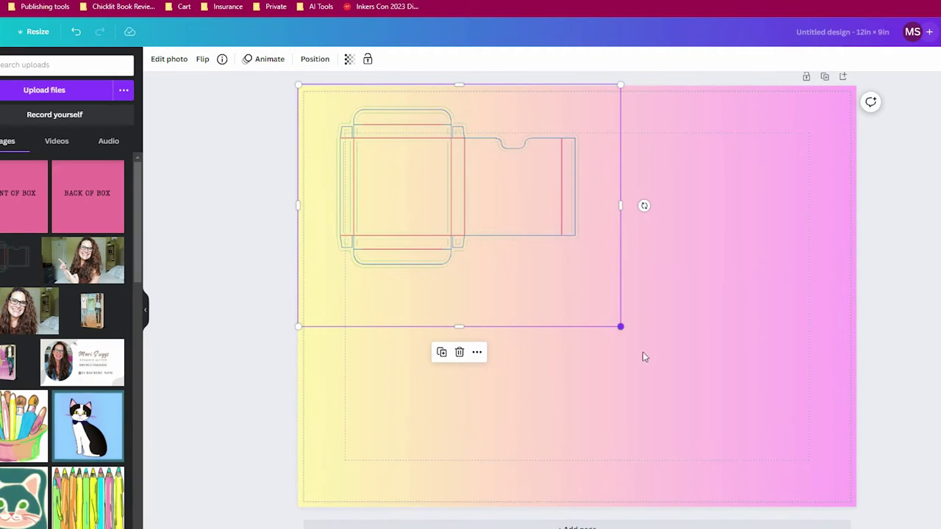
{"action": "left_click_drag", "start_coordinate": [620, 326], "coordinate": [847, 518]}
{"action": "left_click_drag", "start_coordinate": [857, 513], "coordinate": [855, 507]}
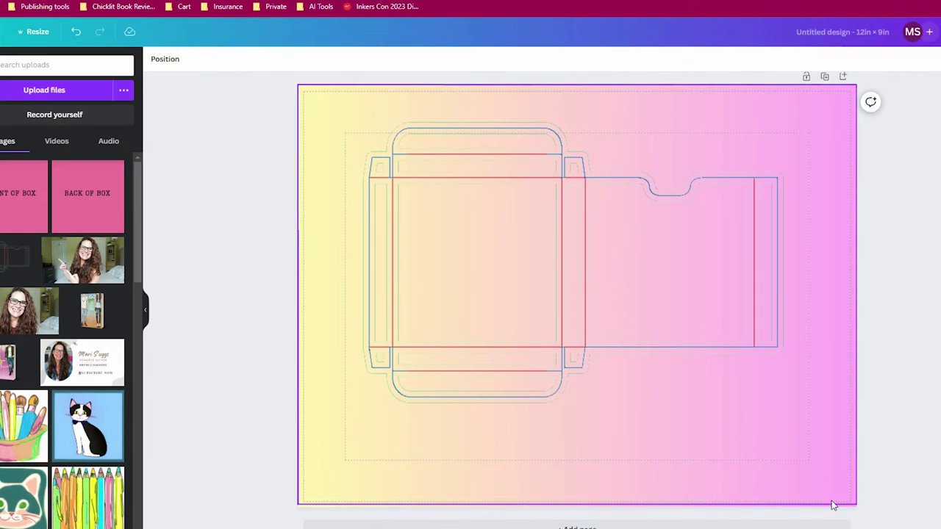
{"action": "left_click", "coordinate": [641, 502]}
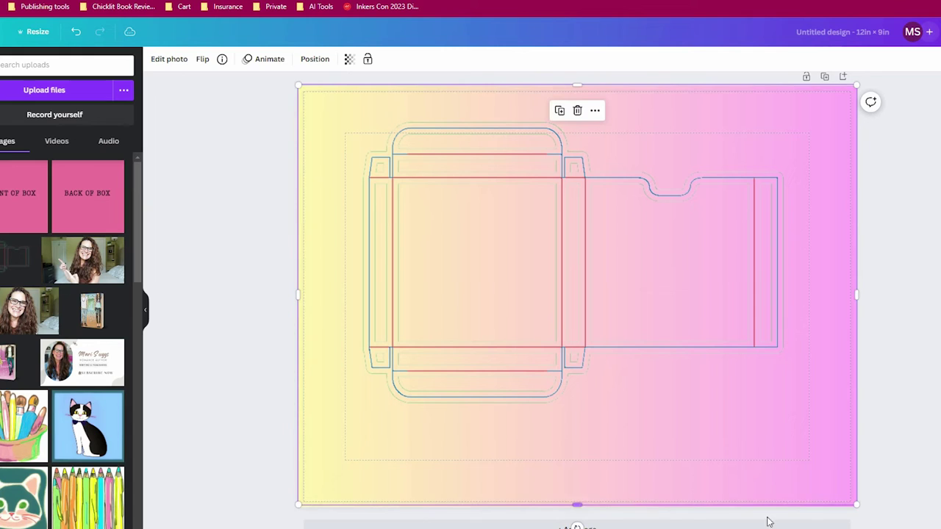
{"action": "left_click", "coordinate": [895, 497]}
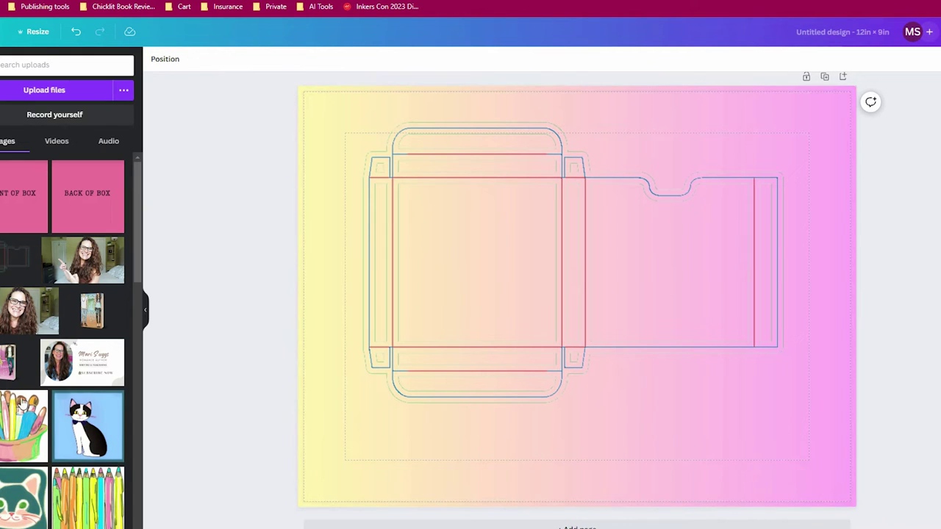
- Add the "FRONT OF BOX" image and scale it to fit the large square panel below the top flap
{"action": "left_click", "coordinate": [30, 195]}
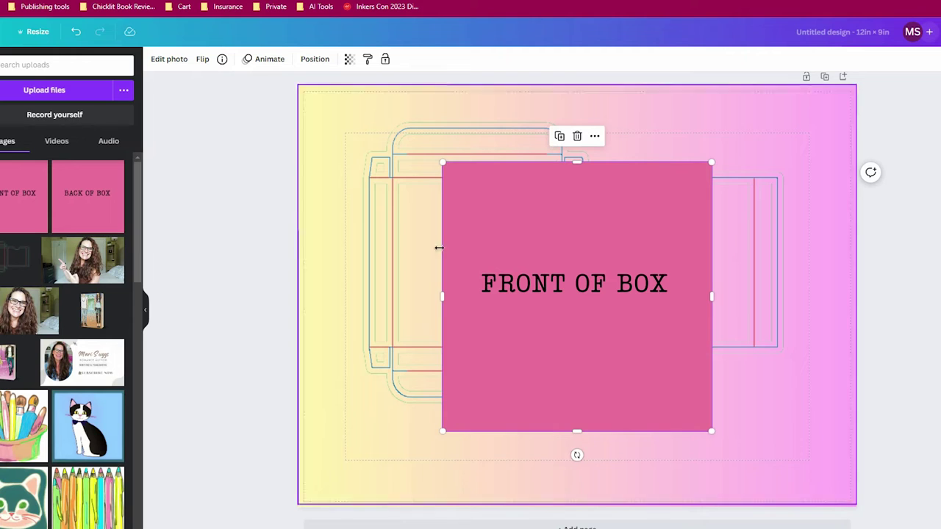
{"action": "left_click_drag", "start_coordinate": [442, 159], "coordinate": [546, 265]}
{"action": "left_click_drag", "start_coordinate": [588, 345], "coordinate": [449, 272]}
{"action": "left_click_drag", "start_coordinate": [558, 343], "coordinate": [561, 347]}
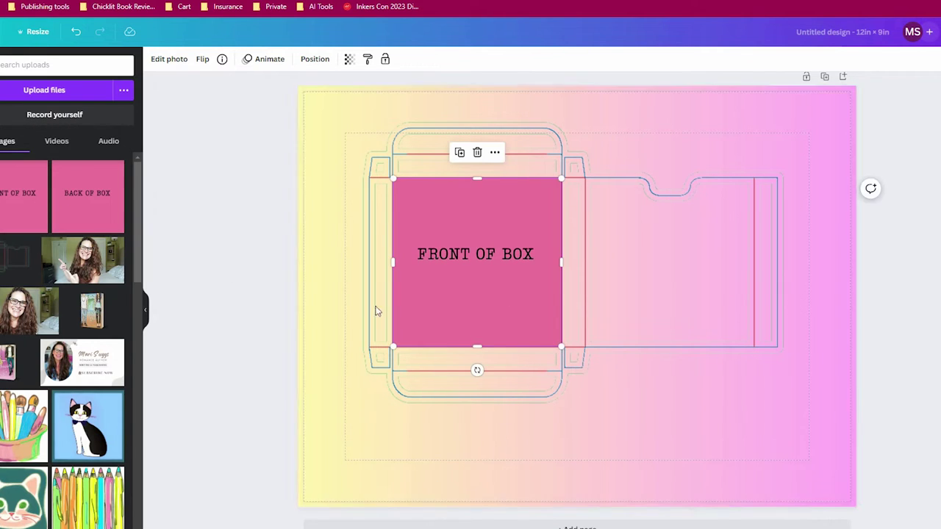
- Add the "BACK OF BOX" image and scale it to fit the square panel with the thumb notch
{"action": "left_click", "coordinate": [79, 201]}
{"action": "left_click_drag", "start_coordinate": [607, 310], "coordinate": [752, 321]}
{"action": "left_click_drag", "start_coordinate": [855, 446], "coordinate": [730, 365]}
{"action": "left_click", "coordinate": [694, 430]}
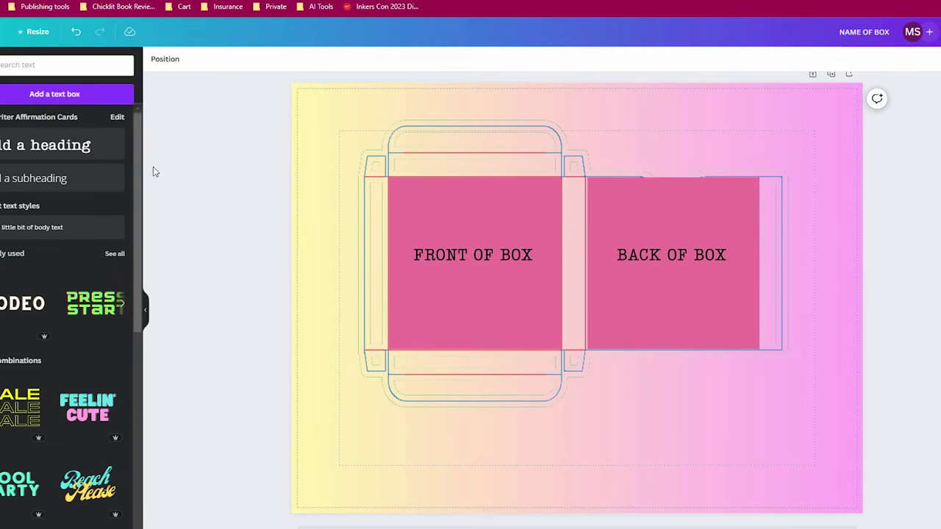
- Add a "NAME OF DECK" heading and move it onto the narrow panel above the front of the box
{"action": "left_click", "coordinate": [59, 147]}
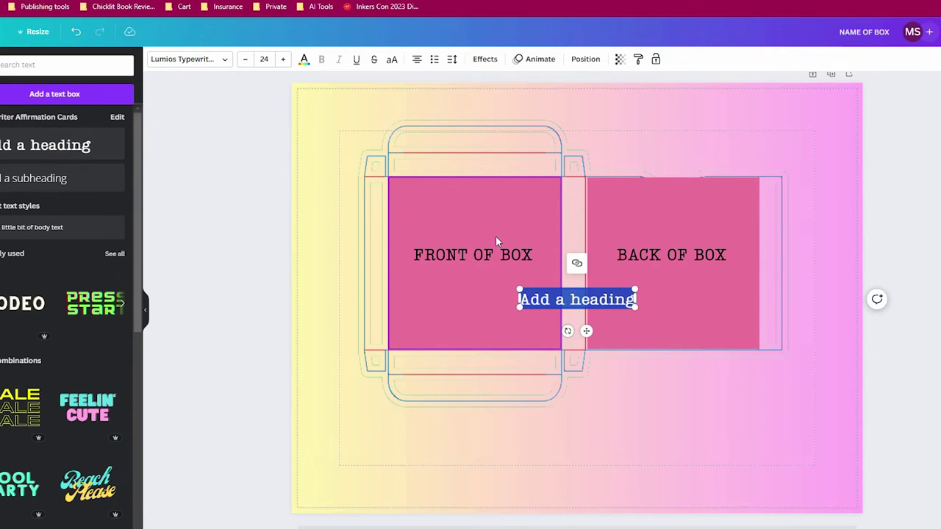
{"action": "type", "text": "NAME OF DECK"}
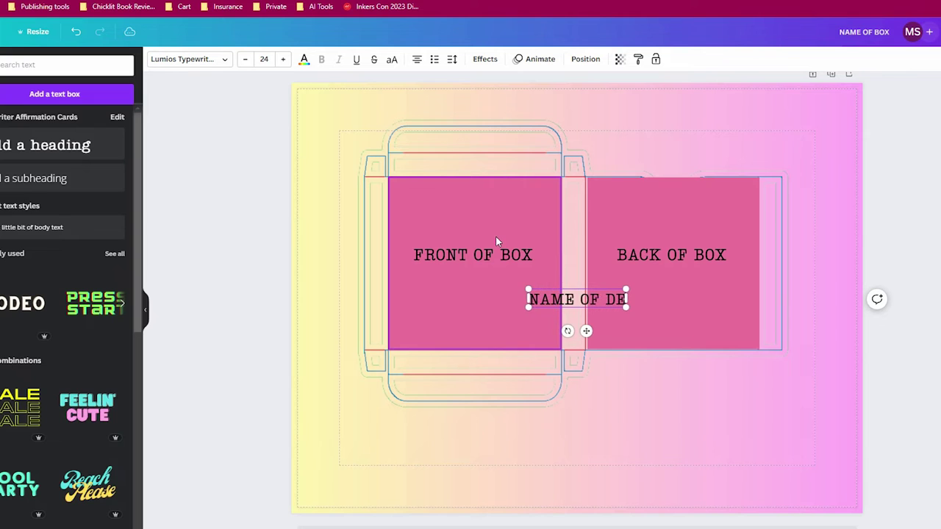
{"action": "left_click", "coordinate": [577, 308]}
{"action": "left_click_drag", "start_coordinate": [577, 309], "coordinate": [467, 178]}
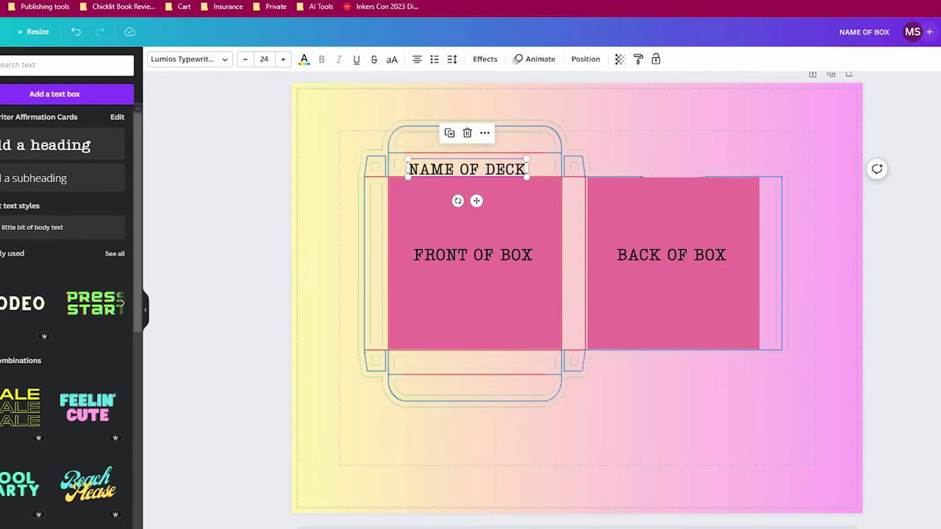
- Reduce the font size of the "NAME OF DECK" heading to 15
{"action": "scroll", "coordinate": [572, 296], "scroll_direction": "up", "scroll_amount": 3}
{"action": "scroll", "coordinate": [437, 247], "scroll_direction": "up", "scroll_amount": 1}
{"action": "key", "text": "ctrl+shift+comma"}
{"action": "key", "text": "ctrl+shift+comma"}
{"action": "key", "text": "ctrl+shift+comma"}
{"action": "key", "text": "ctrl+shift+comma"}
{"action": "key", "text": "ctrl+shift+comma"}
{"action": "key", "text": "ctrl+shift+comma"}
{"action": "key", "text": "ctrl+shift+comma"}
{"action": "key", "text": "ctrl+shift+comma"}
{"action": "key", "text": "ctrl+shift+comma"}
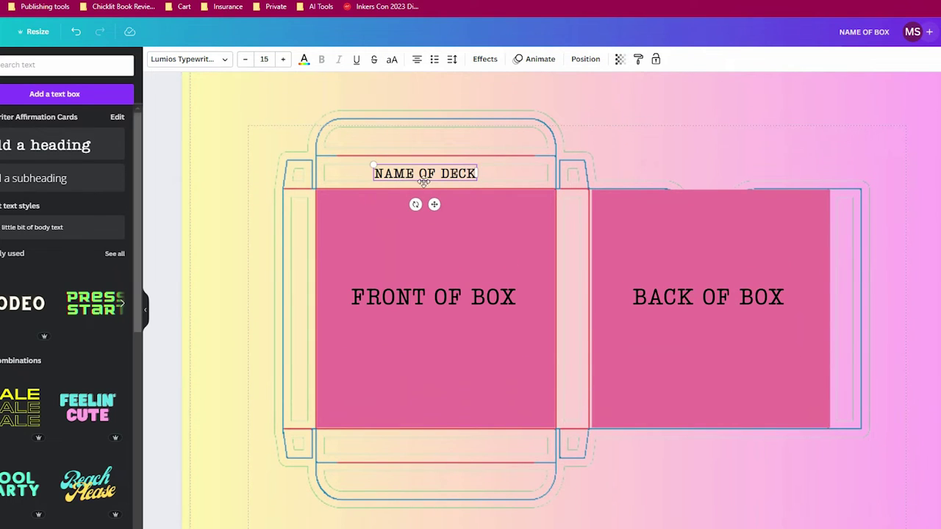
- Center the "NAME OF DECK" heading within the narrow panel above the front image
{"action": "left_click", "coordinate": [489, 200]}
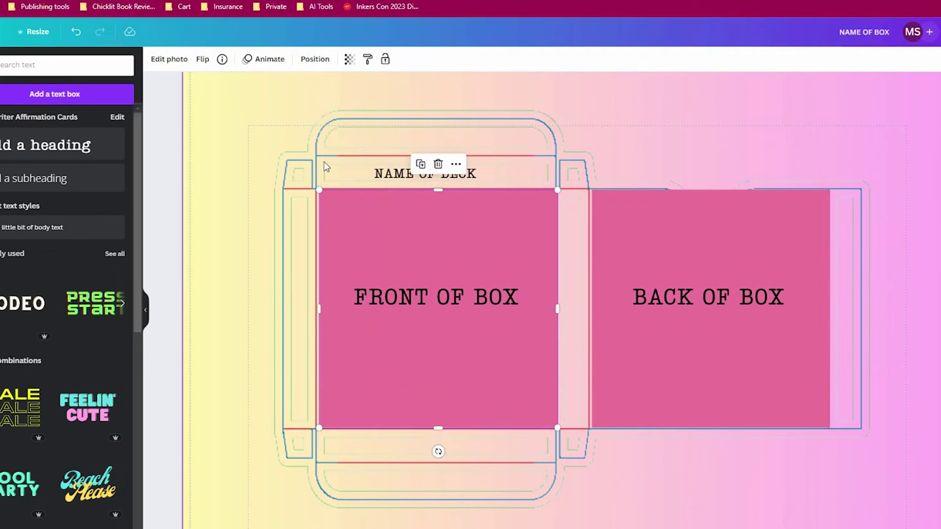
{"action": "left_click", "coordinate": [403, 179]}
{"action": "left_click_drag", "start_coordinate": [403, 178], "coordinate": [415, 173]}
{"action": "left_click", "coordinate": [378, 235]}
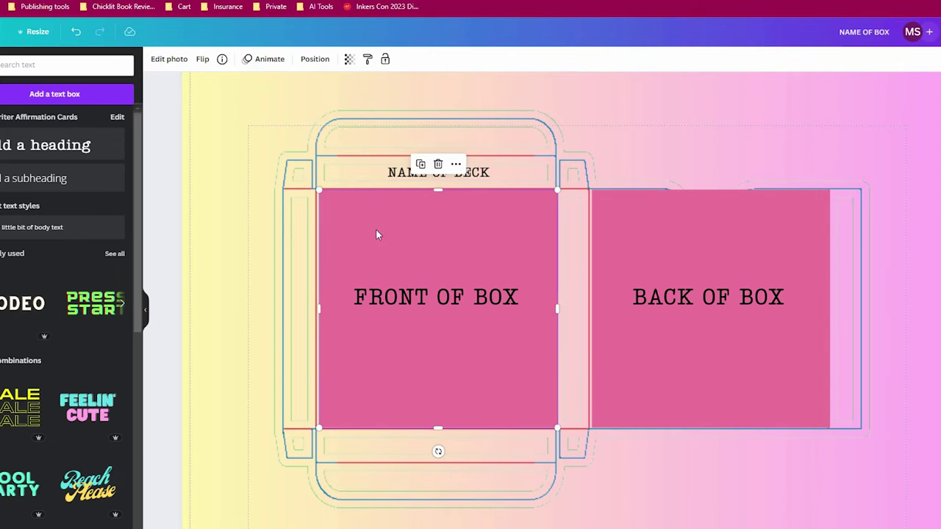
{"action": "left_click", "coordinate": [571, 254]}
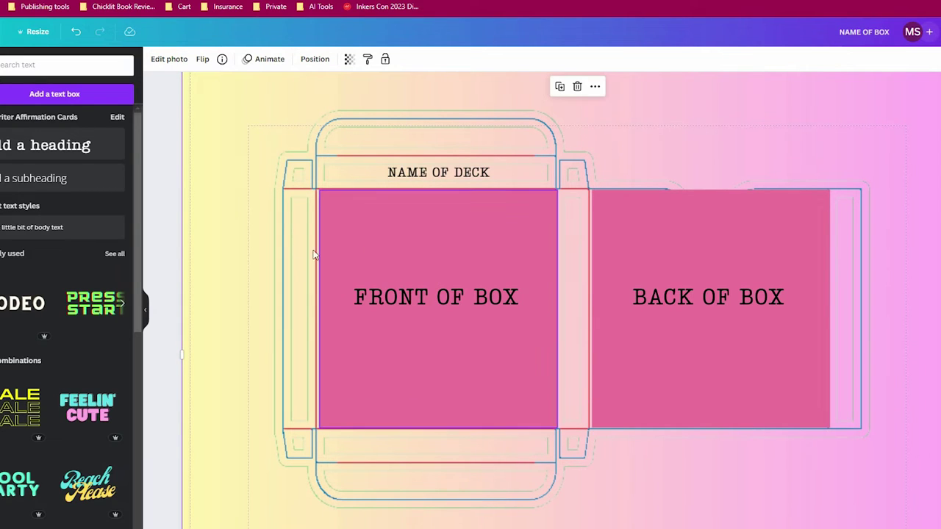
- Add a second heading reading "NAME OF DECK" at font size 15
{"action": "left_click", "coordinate": [77, 148]}
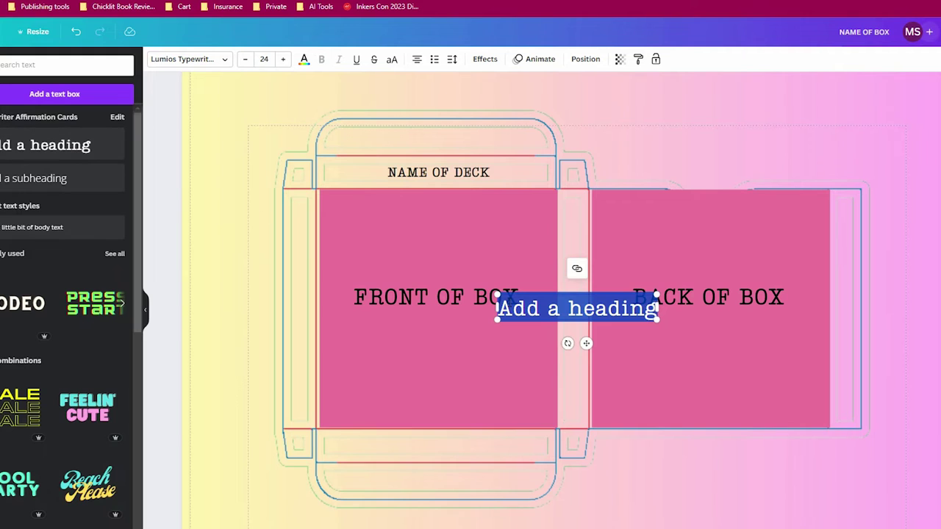
{"action": "type", "text": "NAME OF DECK"}
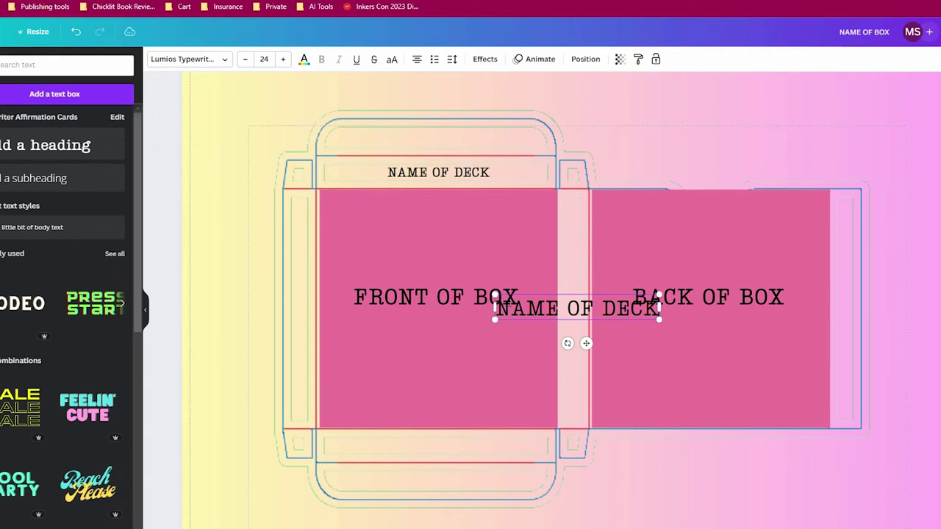
{"action": "left_click", "coordinate": [265, 59]}
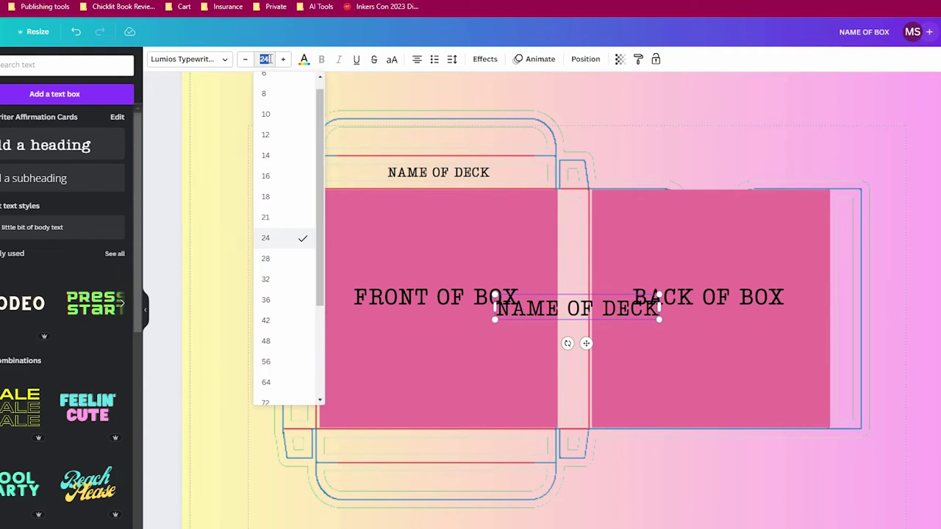
{"action": "type", "text": "15"}
{"action": "key", "text": "Return"}
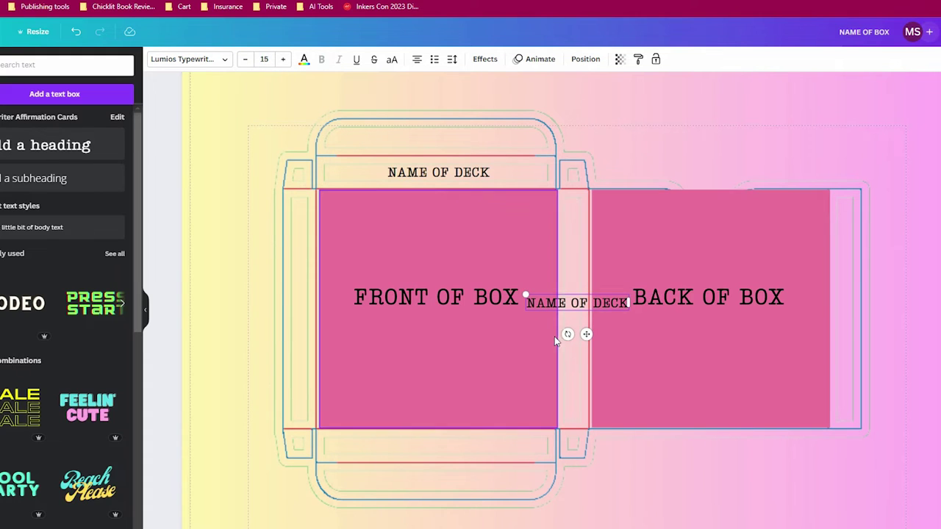
- Rotate the second "NAME OF DECK" heading to vertical and center it on the spine between front and back
{"action": "left_click_drag", "start_coordinate": [567, 334], "coordinate": [530, 293]}
{"action": "left_click", "coordinate": [630, 321]}
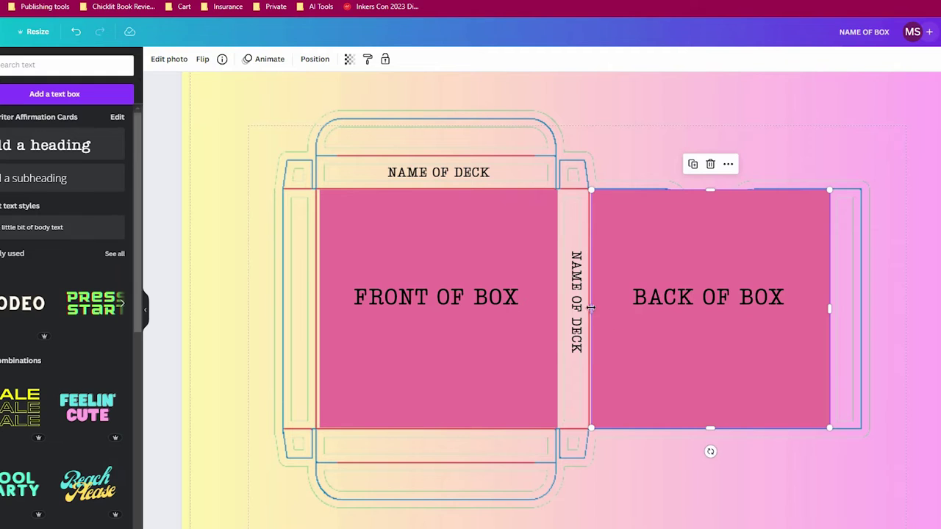
{"action": "left_click_drag", "start_coordinate": [581, 310], "coordinate": [576, 302]}
{"action": "left_click", "coordinate": [621, 368]}
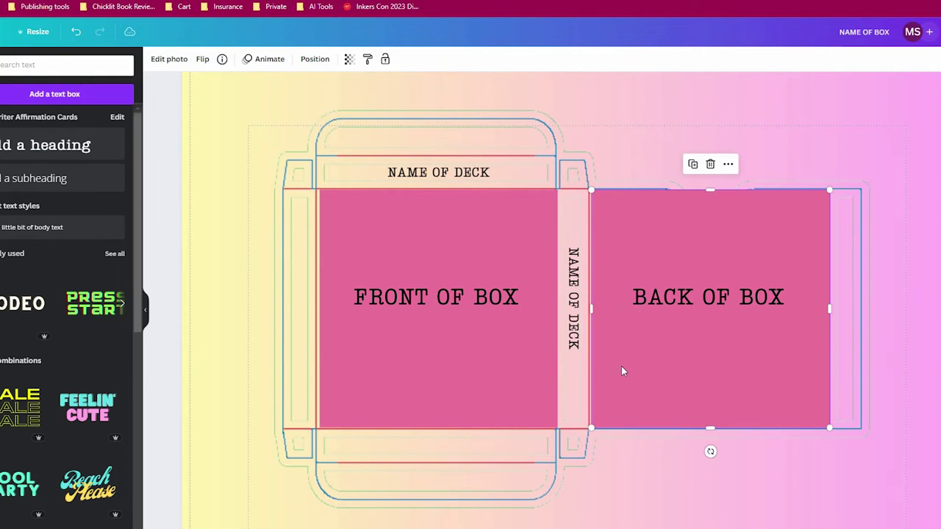
{"action": "left_click", "coordinate": [581, 301]}
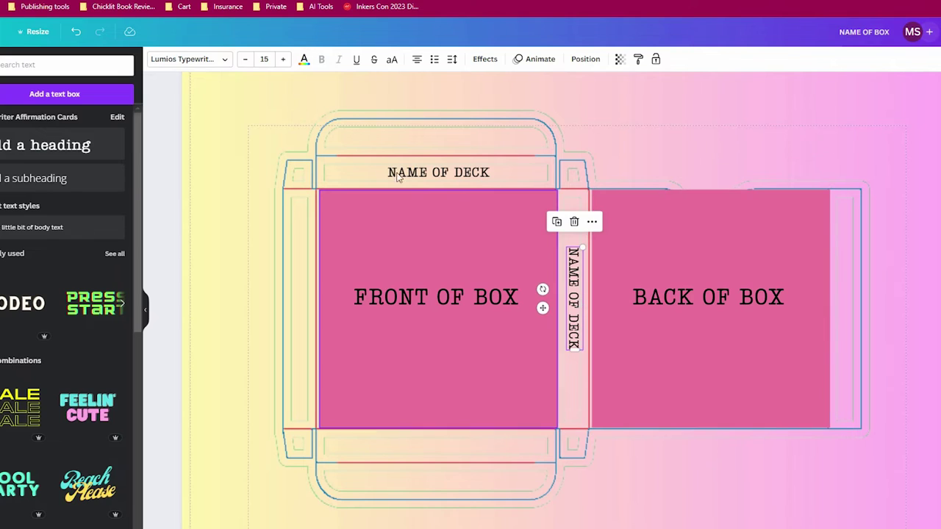
{"action": "left_click", "coordinate": [443, 183]}
{"action": "key", "text": "ctrl+z"}
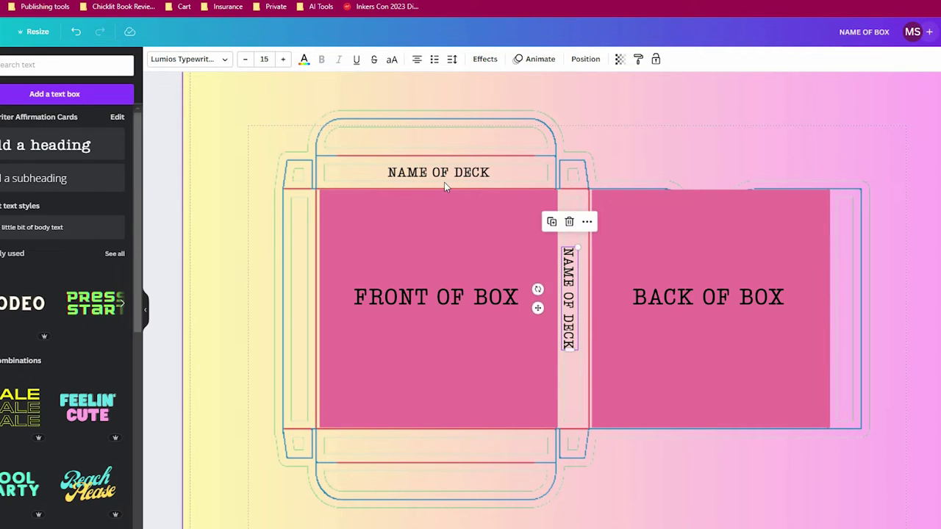
{"action": "key", "text": "ctrl+z"}
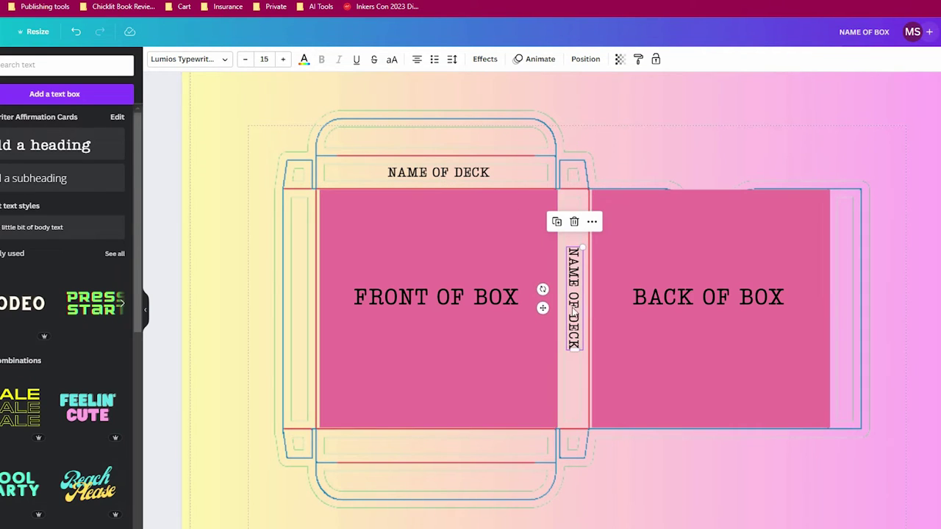
- Add a third heading reading "NAME OF DECK" at font size 15, placed over the front image's outer edge
{"action": "left_click", "coordinate": [66, 145]}
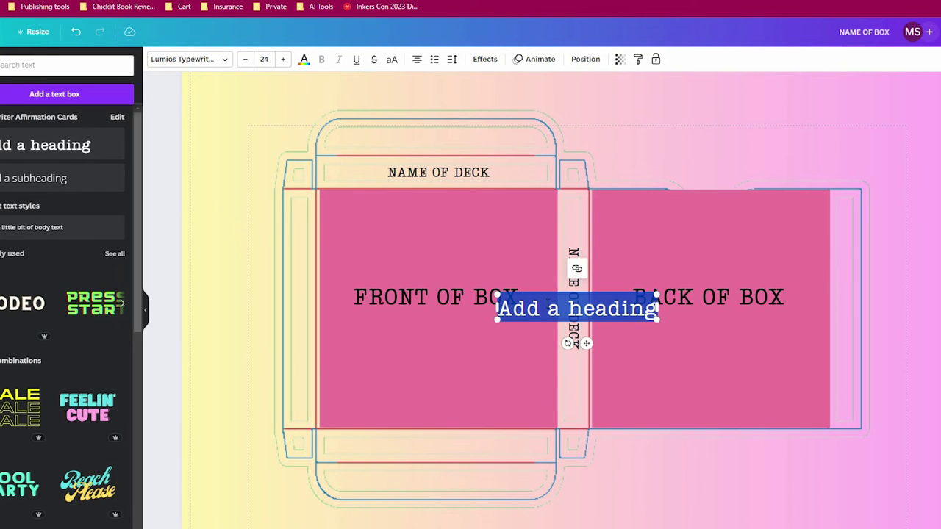
{"action": "type", "text": "NAME O"}
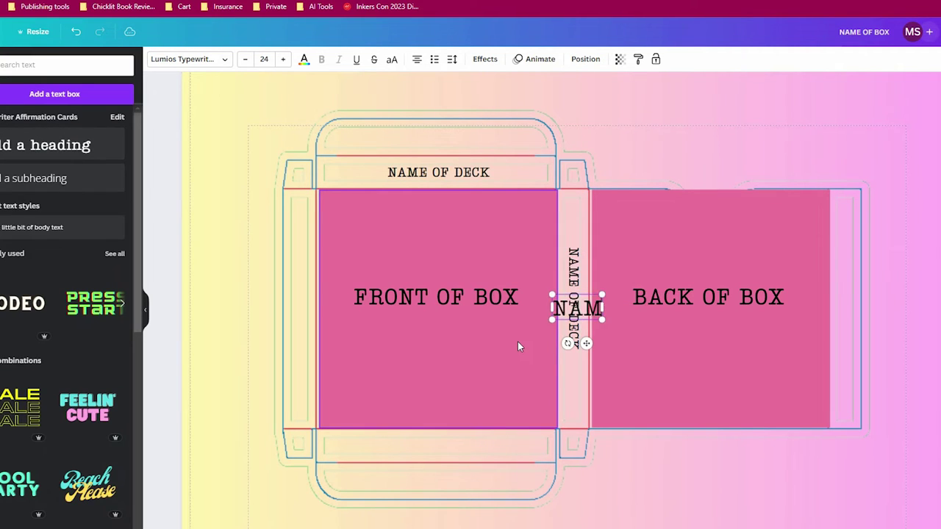
{"action": "type", "text": "F DECK"}
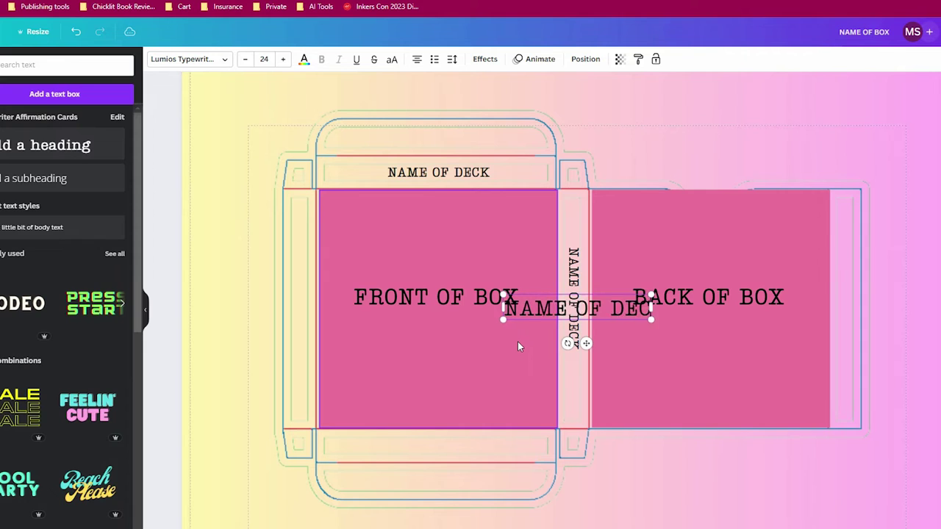
{"action": "left_click", "coordinate": [527, 412]}
{"action": "left_click", "coordinate": [525, 312]}
{"action": "left_click_drag", "start_coordinate": [525, 325], "coordinate": [305, 354]}
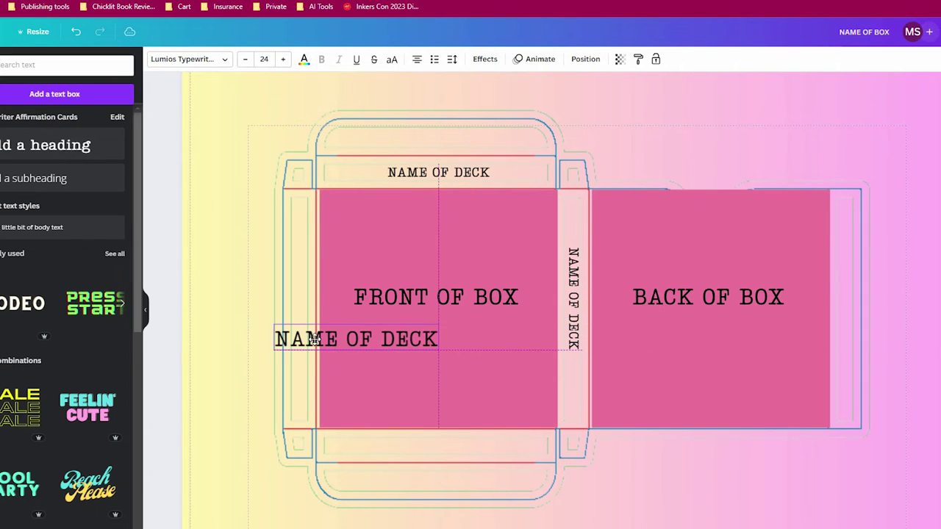
{"action": "left_click", "coordinate": [263, 59]}
{"action": "type", "text": "15"}
{"action": "key", "text": "Return"}
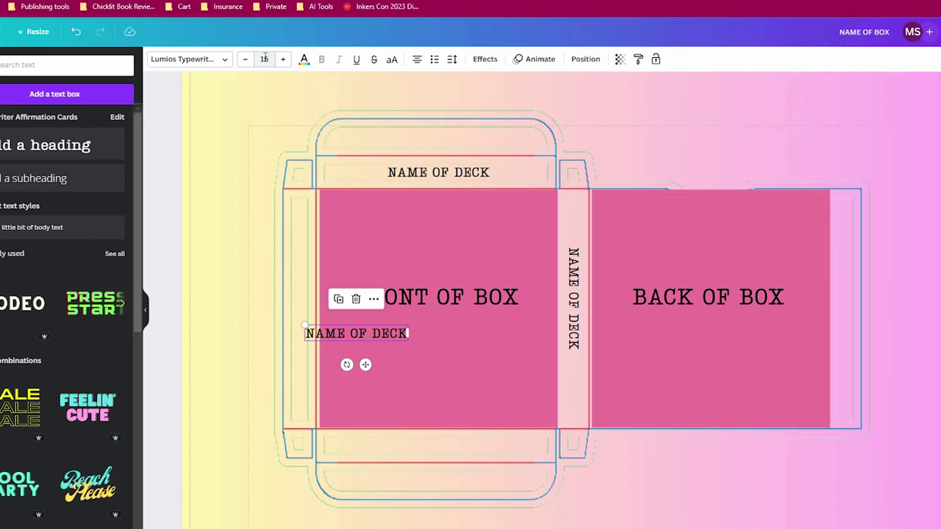
- Rotate the third "NAME OF DECK" heading to vertical, reading upward, and center it on the narrow panel on the front's outer side
{"action": "left_click_drag", "start_coordinate": [346, 364], "coordinate": [459, 345]}
{"action": "left_click_drag", "start_coordinate": [360, 347], "coordinate": [302, 312]}
{"action": "left_click", "coordinate": [363, 388]}
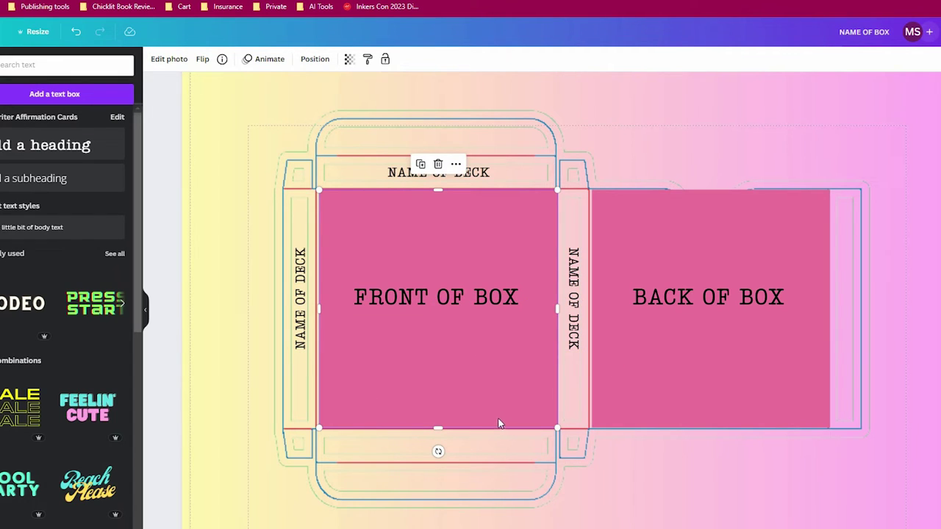
- Enlarge the front and back images slightly from their lower-left corners so they reach the template's fold lines
{"action": "scroll", "coordinate": [573, 309], "scroll_direction": "up", "scroll_amount": 1}
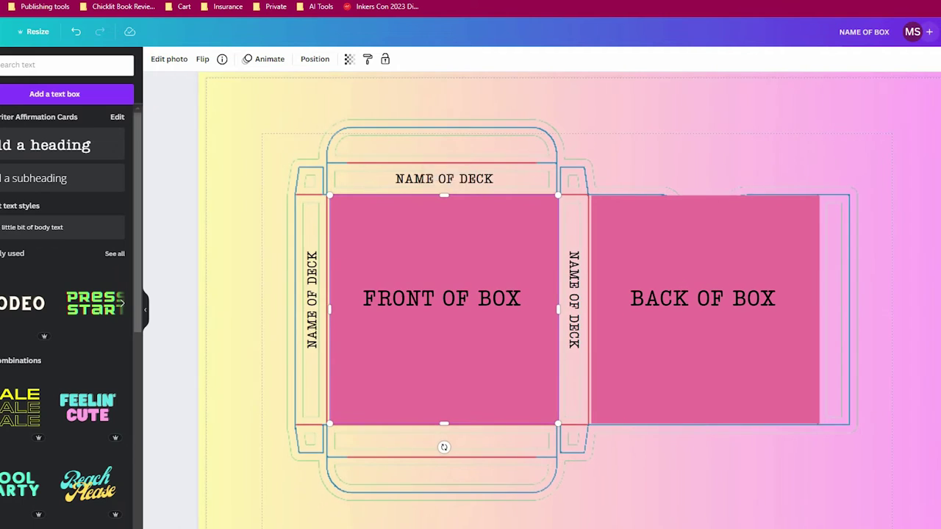
{"action": "left_click_drag", "start_coordinate": [328, 360], "coordinate": [331, 360]}
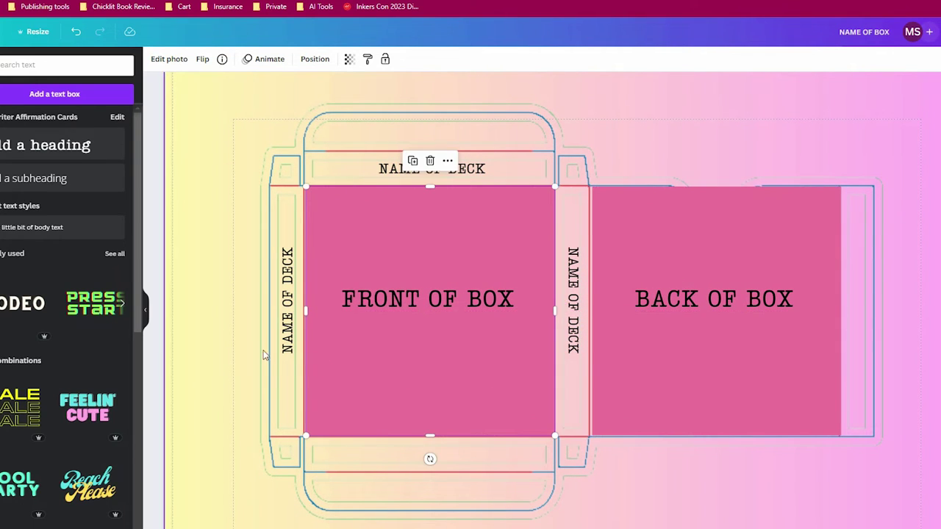
{"action": "left_click_drag", "start_coordinate": [306, 433], "coordinate": [301, 436]}
{"action": "left_click", "coordinate": [592, 437]}
{"action": "left_click_drag", "start_coordinate": [592, 437], "coordinate": [588, 438]}
{"action": "left_click", "coordinate": [680, 489]}
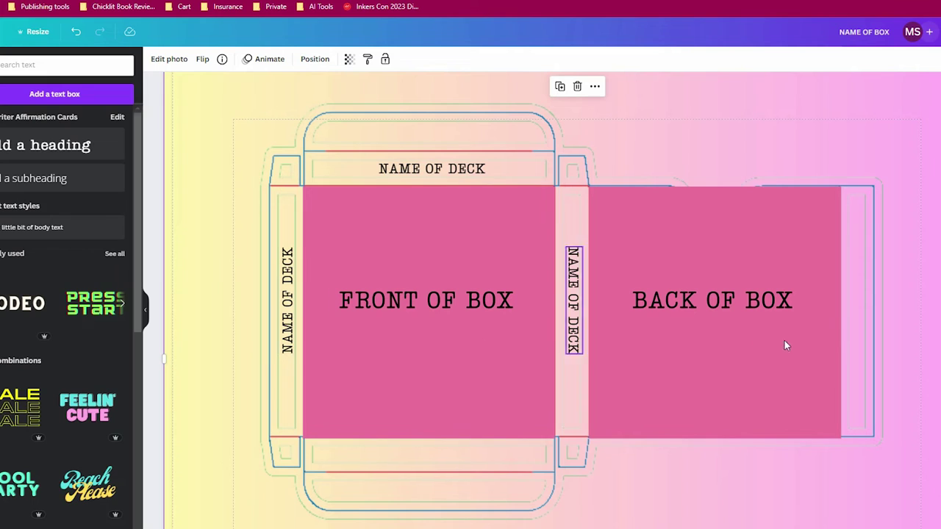
- Nudge the vertical "NAME OF DECK" heading so it sits centered on the spine between the front and back images
{"action": "left_click", "coordinate": [574, 337]}
{"action": "left_click_drag", "start_coordinate": [574, 337], "coordinate": [570, 332]}
{"action": "left_click", "coordinate": [647, 444]}
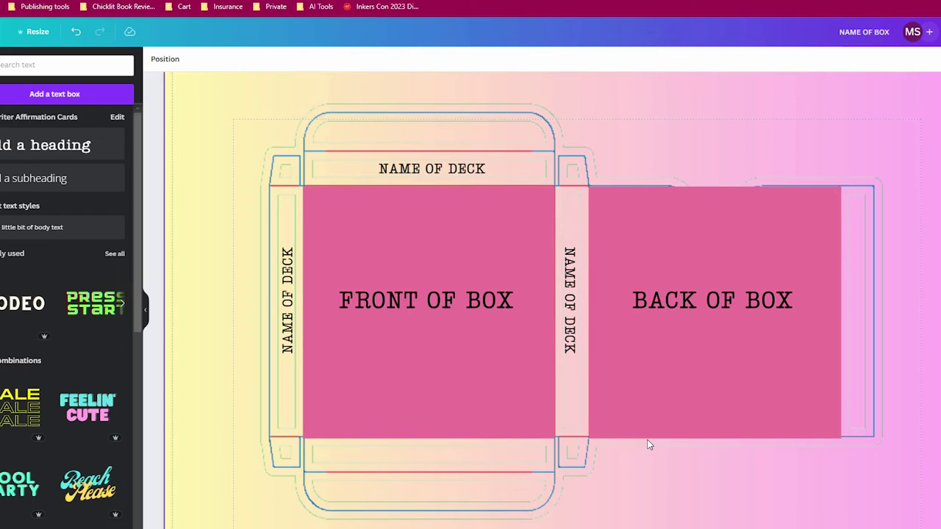
{"action": "left_click", "coordinate": [572, 339]}
{"action": "left_click_drag", "start_coordinate": [571, 339], "coordinate": [571, 336]}
- Duplicate the box layout page
{"action": "key", "text": "ctrl+minus"}
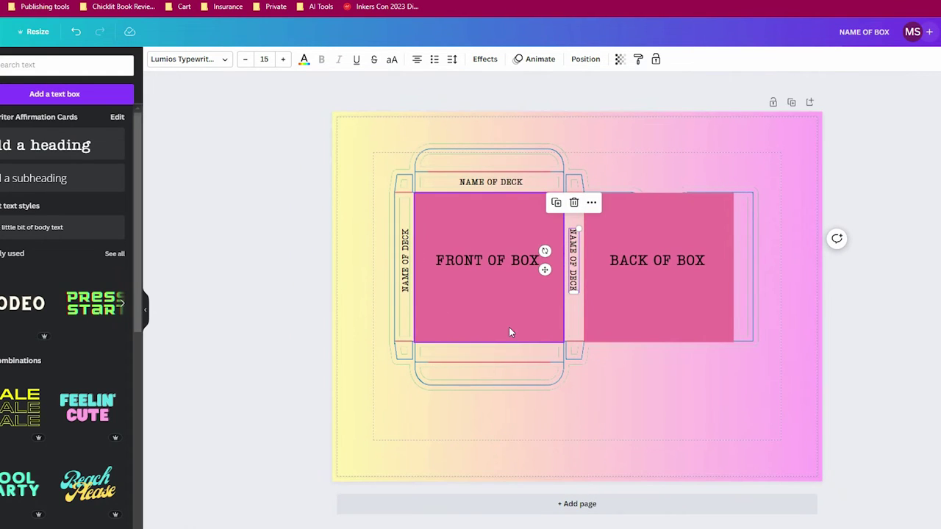
{"action": "left_click", "coordinate": [763, 408]}
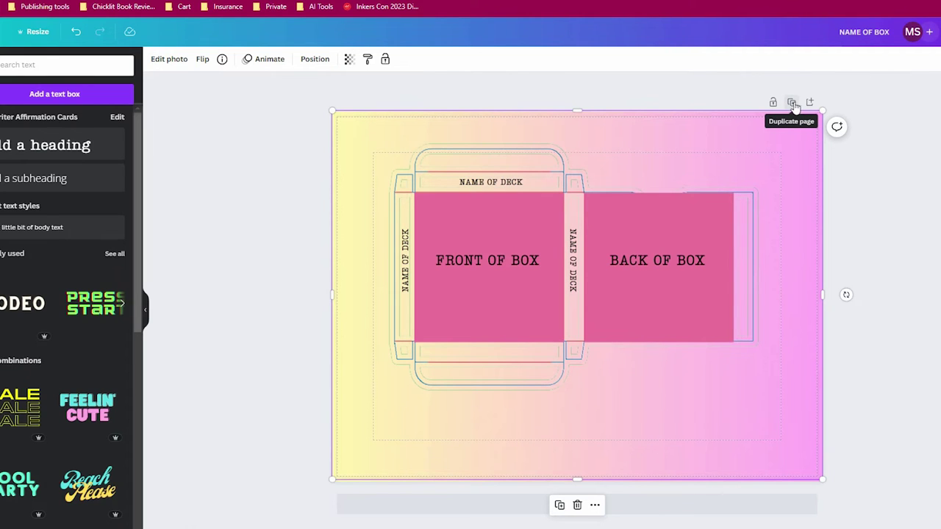
{"action": "left_click", "coordinate": [793, 104]}
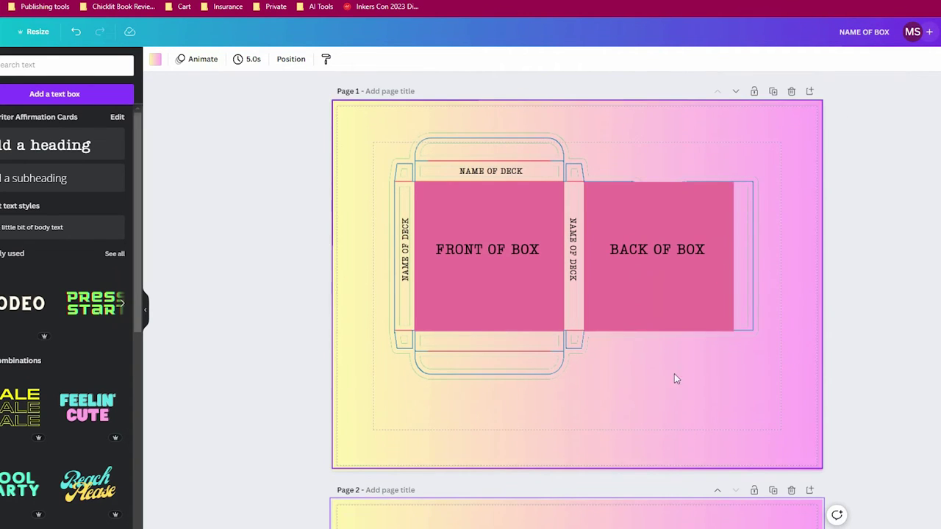
- Set the transparency of the box template overlay on page 2 to 0, keeping only the artwork and text showing
{"action": "scroll", "coordinate": [478, 312], "scroll_direction": "up", "scroll_amount": 3}
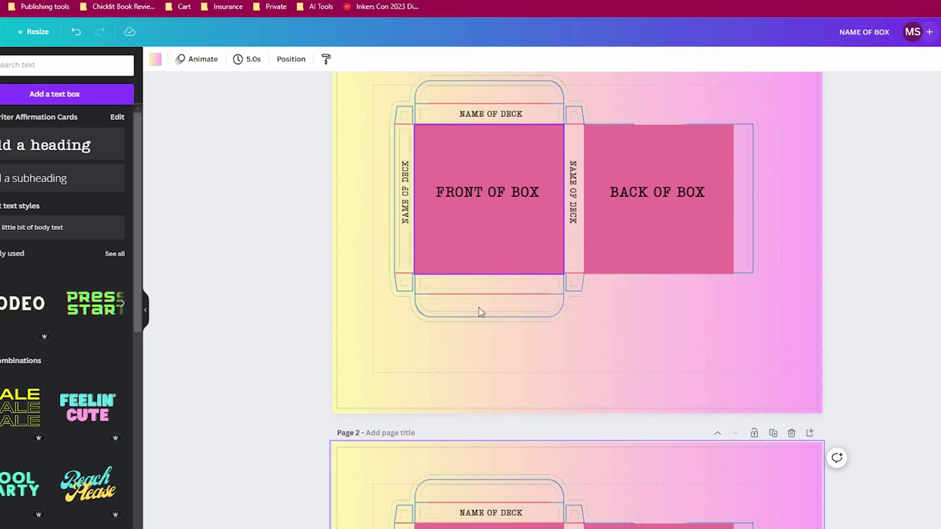
{"action": "scroll", "coordinate": [552, 330], "scroll_direction": "up", "scroll_amount": 2}
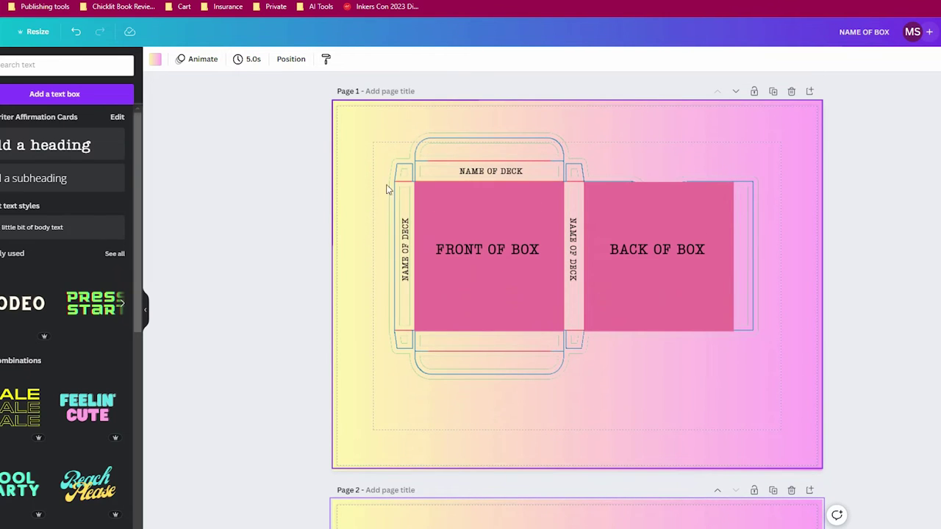
{"action": "scroll", "coordinate": [577, 383], "scroll_direction": "down", "scroll_amount": 2}
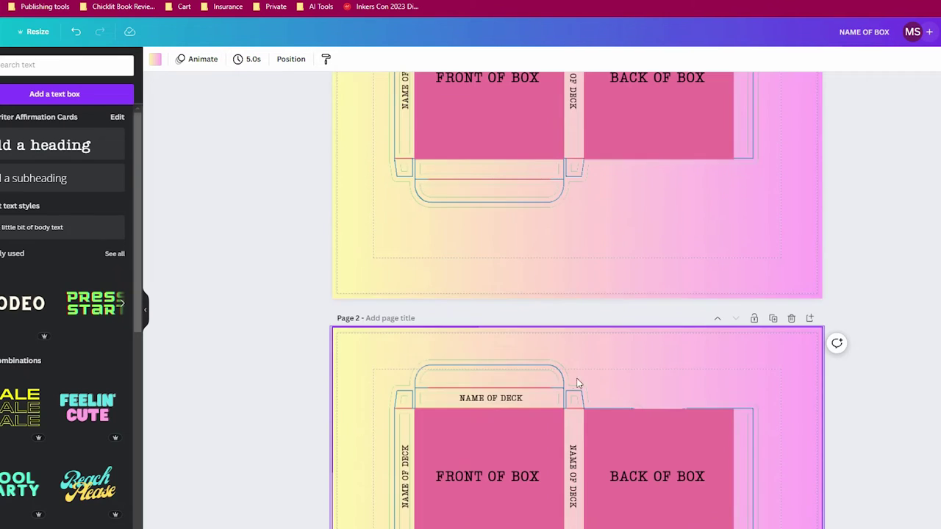
{"action": "scroll", "coordinate": [471, 376], "scroll_direction": "down", "scroll_amount": 2}
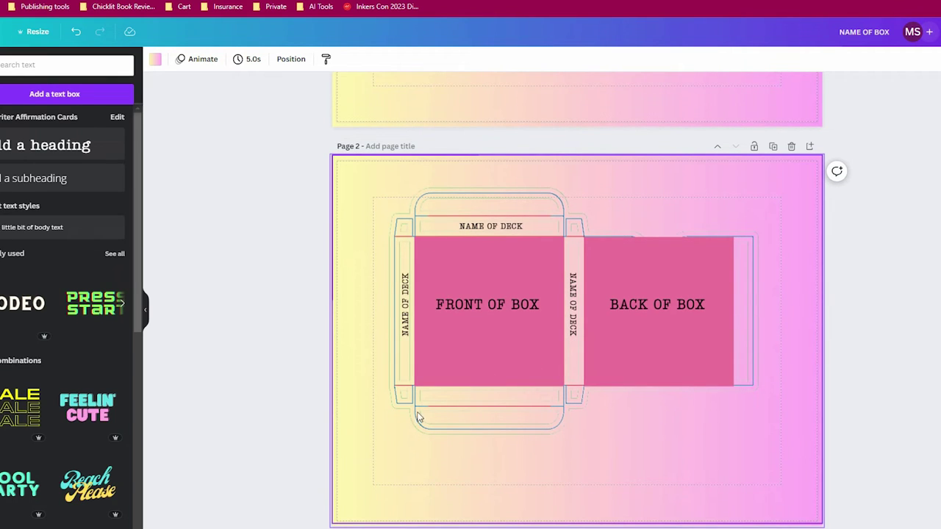
{"action": "left_click", "coordinate": [355, 195]}
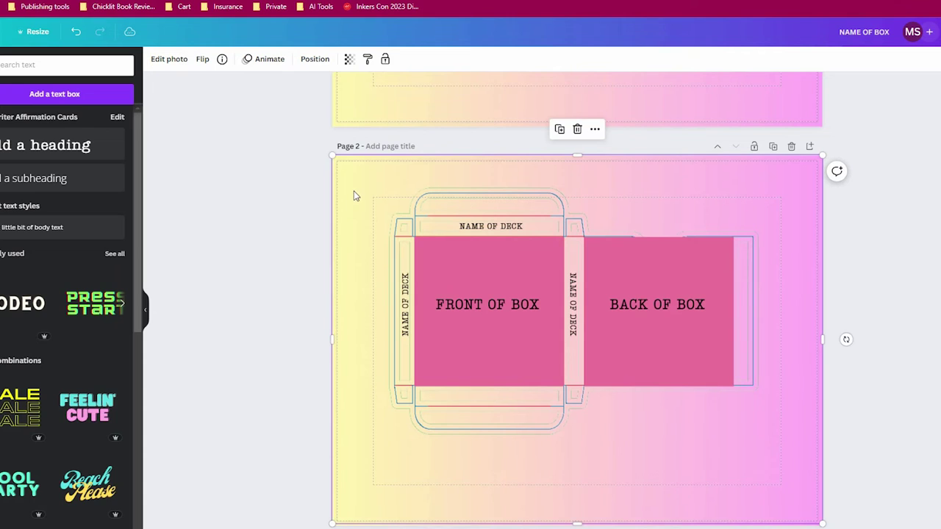
{"action": "left_click", "coordinate": [349, 59]}
{"action": "left_click_drag", "start_coordinate": [345, 101], "coordinate": [248, 100]}
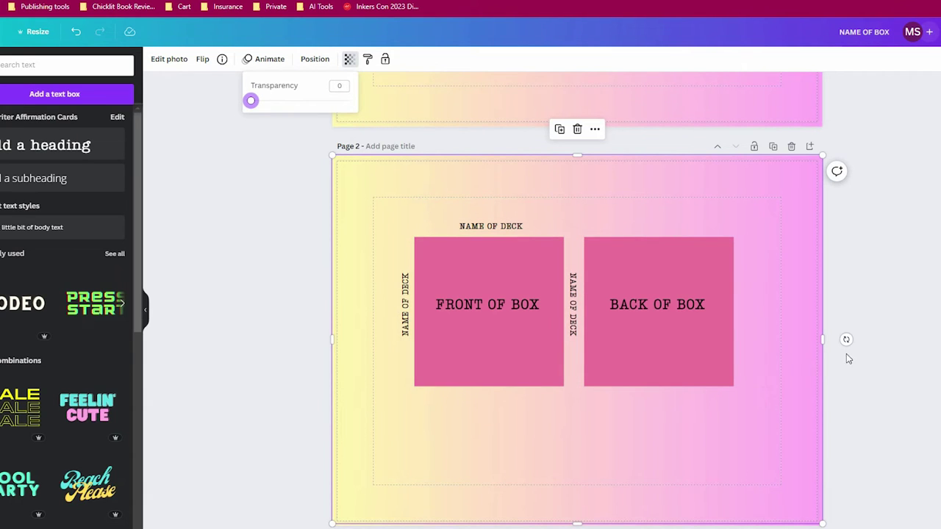
- Compare page 1 with the template lines against page 2 without them
{"action": "scroll", "coordinate": [870, 348], "scroll_direction": "up", "scroll_amount": 5}
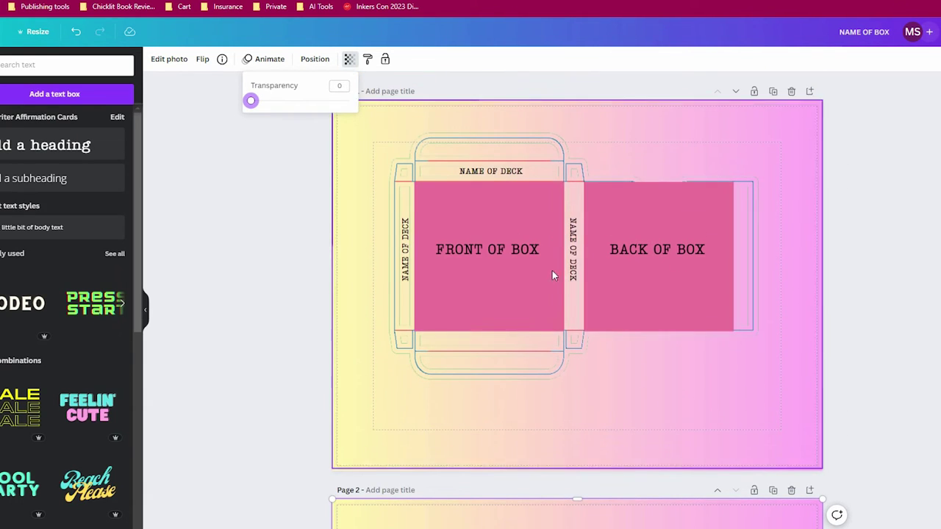
{"action": "scroll", "coordinate": [901, 378], "scroll_direction": "down", "scroll_amount": 5}
{"action": "scroll", "coordinate": [902, 382], "scroll_direction": "up", "scroll_amount": 5}
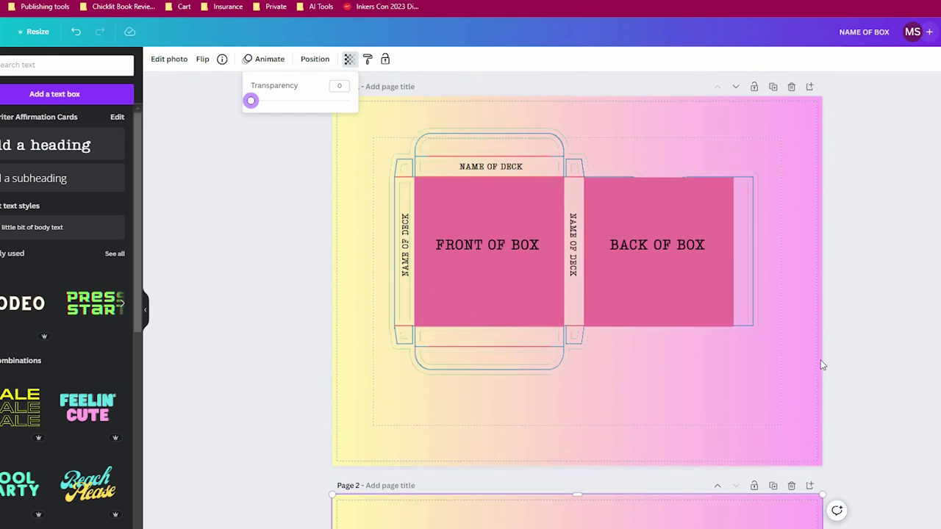
{"action": "scroll", "coordinate": [638, 382], "scroll_direction": "down", "scroll_amount": 4}
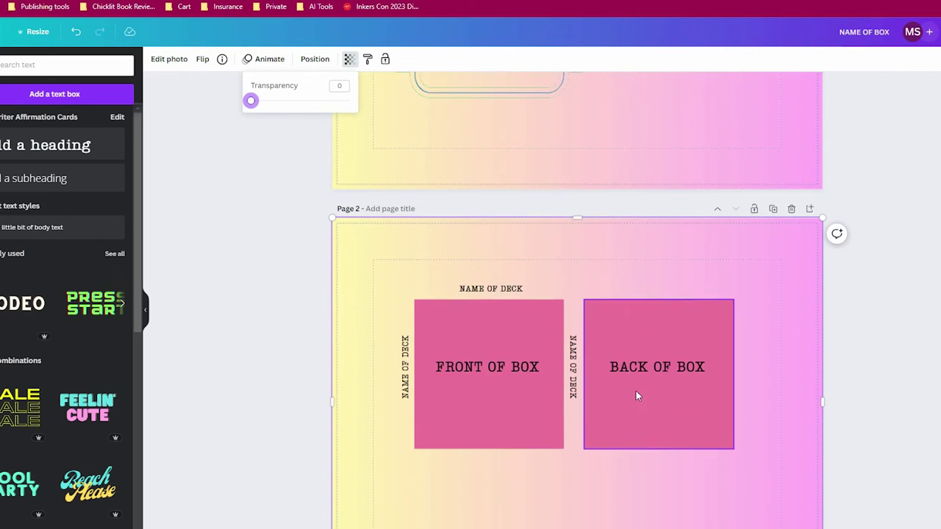
{"action": "scroll", "coordinate": [566, 367], "scroll_direction": "up", "scroll_amount": 3}
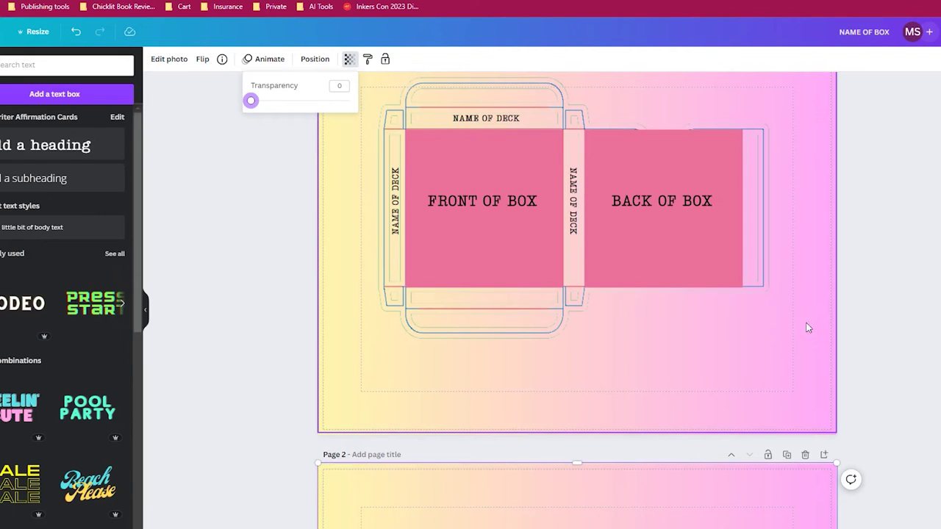
{"action": "scroll", "coordinate": [808, 360], "scroll_direction": "down", "scroll_amount": 5}
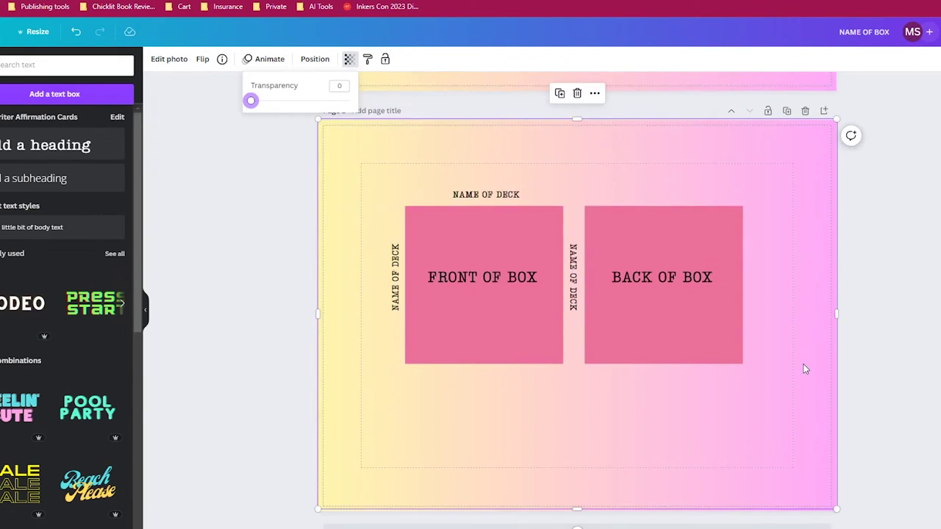
{"action": "scroll", "coordinate": [804, 367], "scroll_direction": "up", "scroll_amount": 4}
{"action": "scroll", "coordinate": [804, 368], "scroll_direction": "up", "scroll_amount": 1}
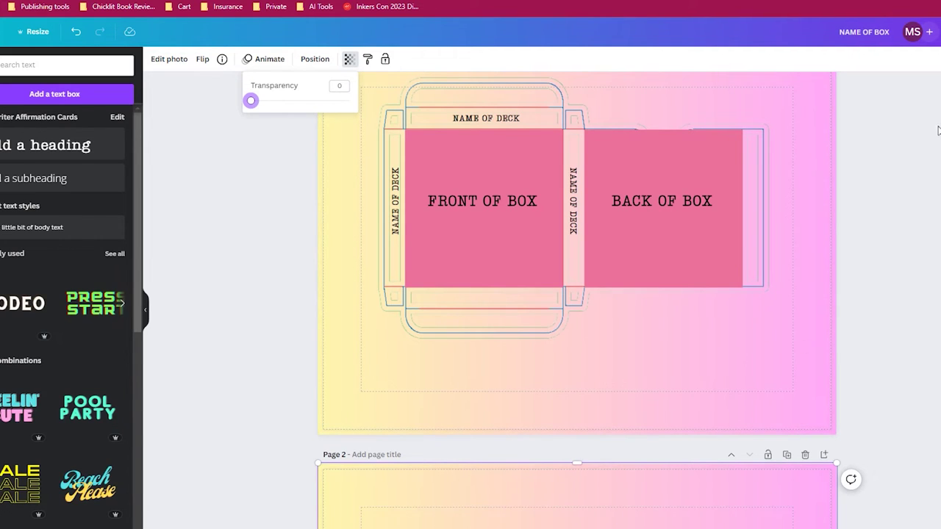
- Download all pages as PDF Print with crop marks and bleed, and maximize the exported PDF for viewing
{"action": "left_click", "coordinate": [928, 32]}
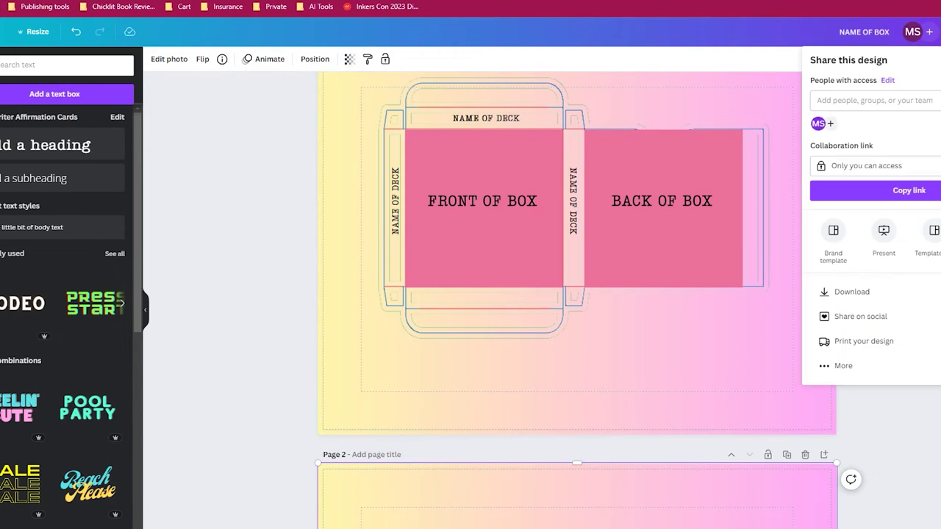
{"action": "left_click", "coordinate": [862, 293]}
{"action": "left_click", "coordinate": [927, 109]}
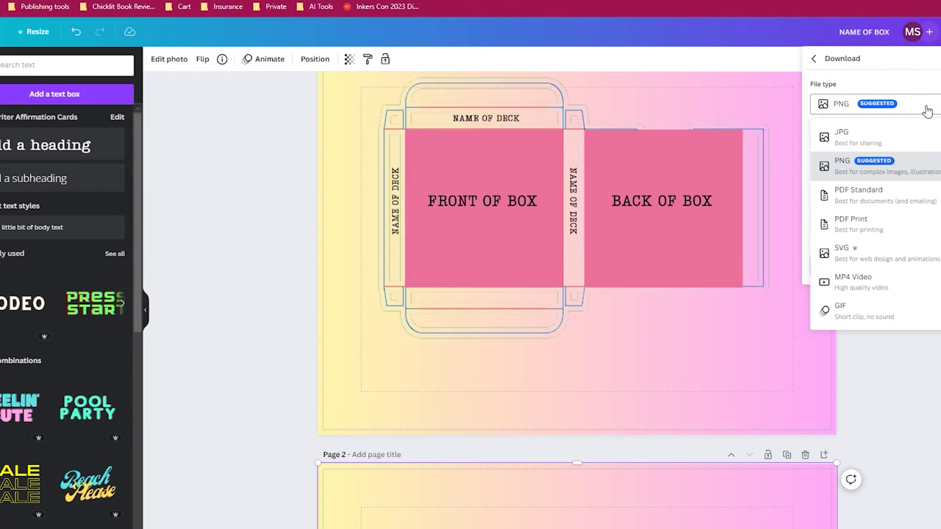
{"action": "left_click", "coordinate": [889, 229]}
{"action": "left_click", "coordinate": [815, 123]}
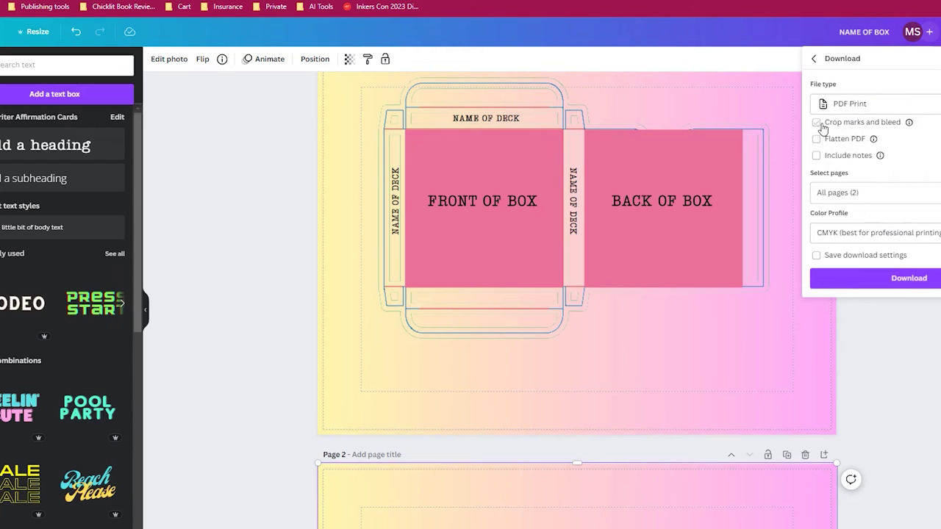
{"action": "left_click", "coordinate": [816, 123]}
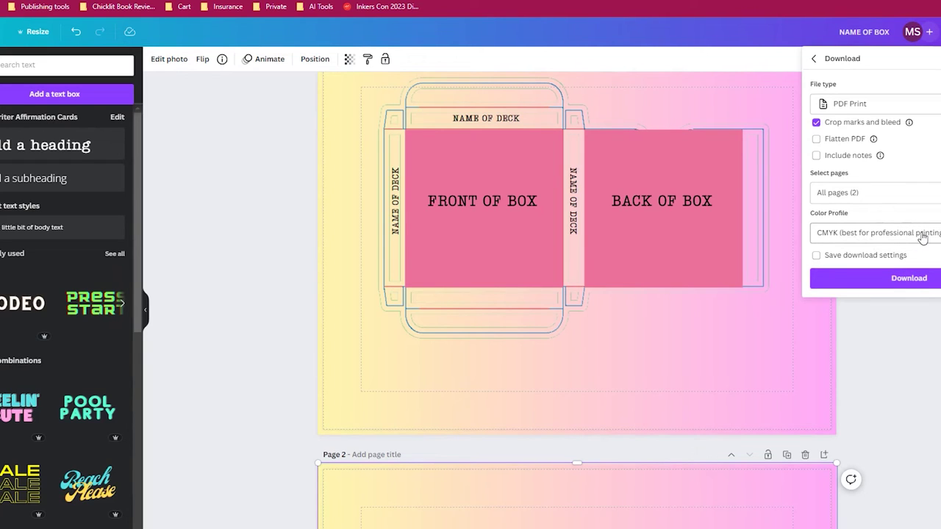
{"action": "left_click", "coordinate": [917, 280]}
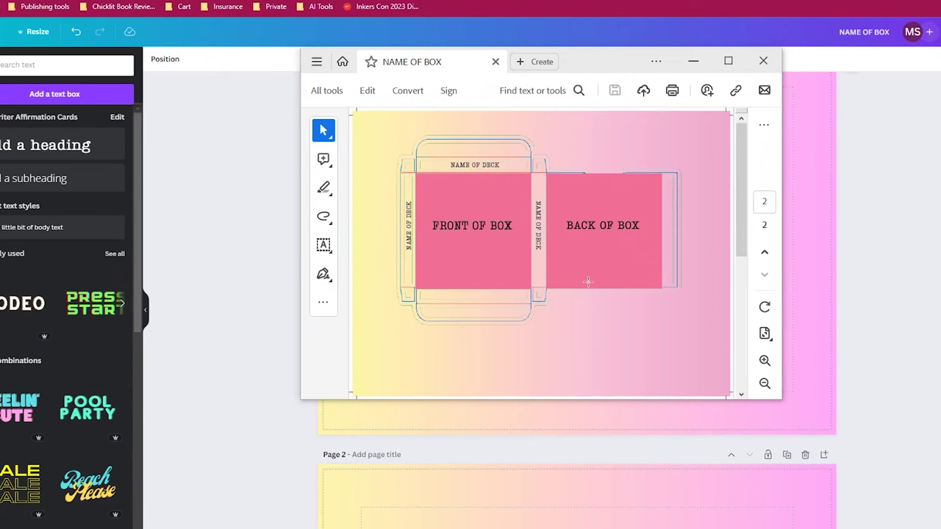
{"action": "left_click", "coordinate": [729, 61]}
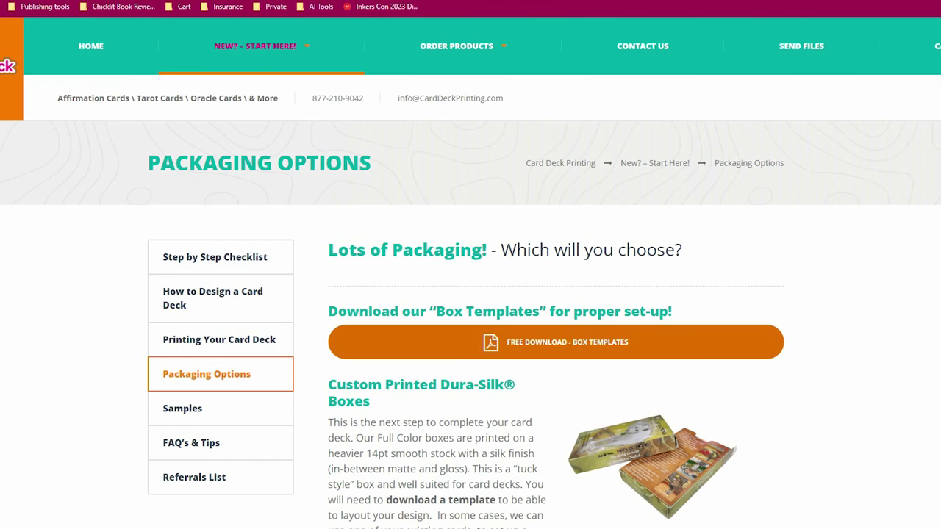
- Open the Custom Card Decks product page and choose a quantity of 25 decks
{"action": "mouse_move", "coordinate": [441, 54]}
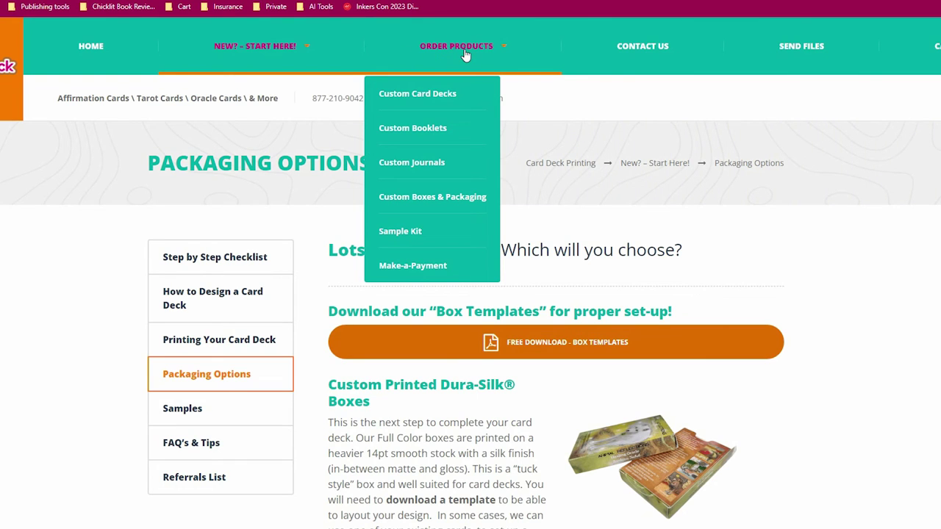
{"action": "left_click", "coordinate": [420, 98]}
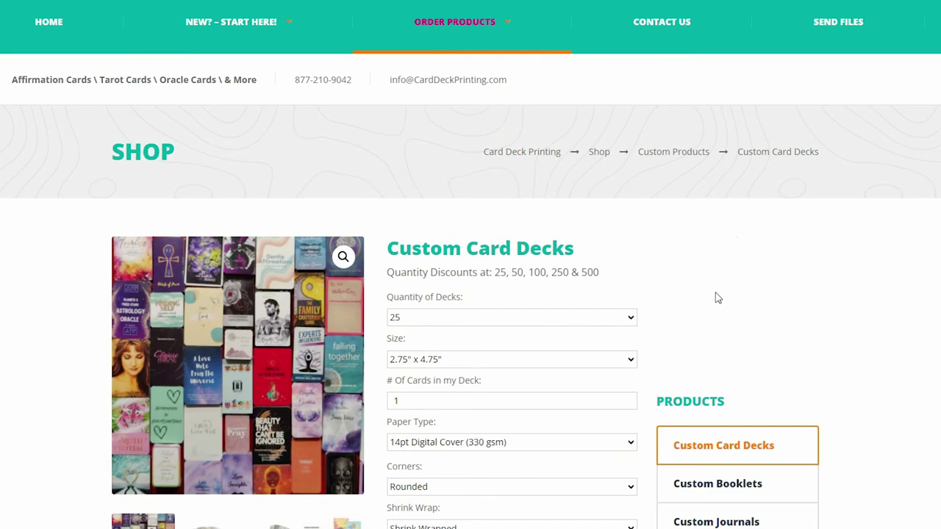
{"action": "scroll", "coordinate": [711, 294], "scroll_direction": "down", "scroll_amount": 3}
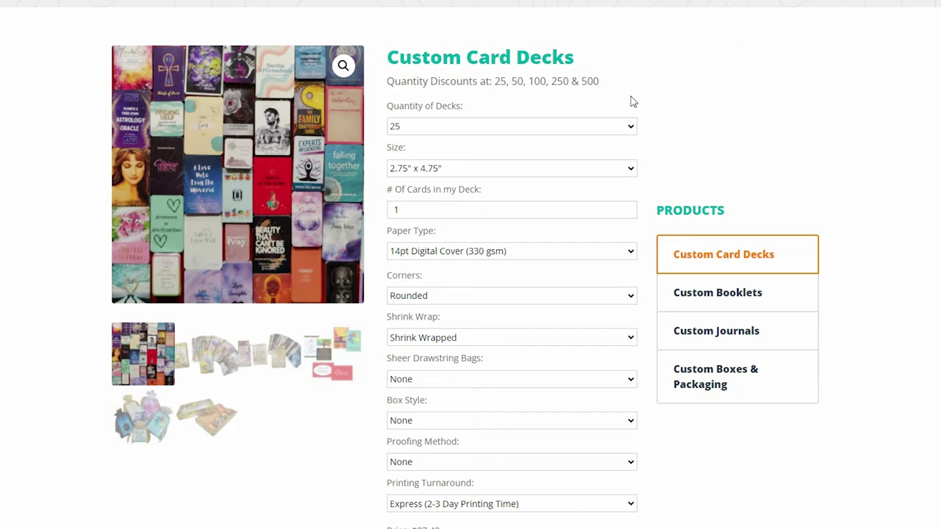
{"action": "left_click", "coordinate": [465, 127]}
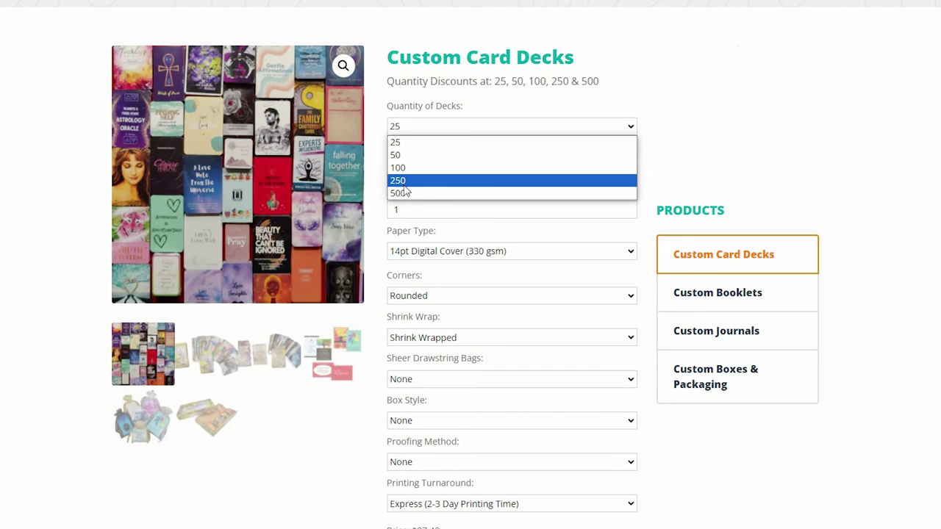
{"action": "left_click", "coordinate": [398, 144]}
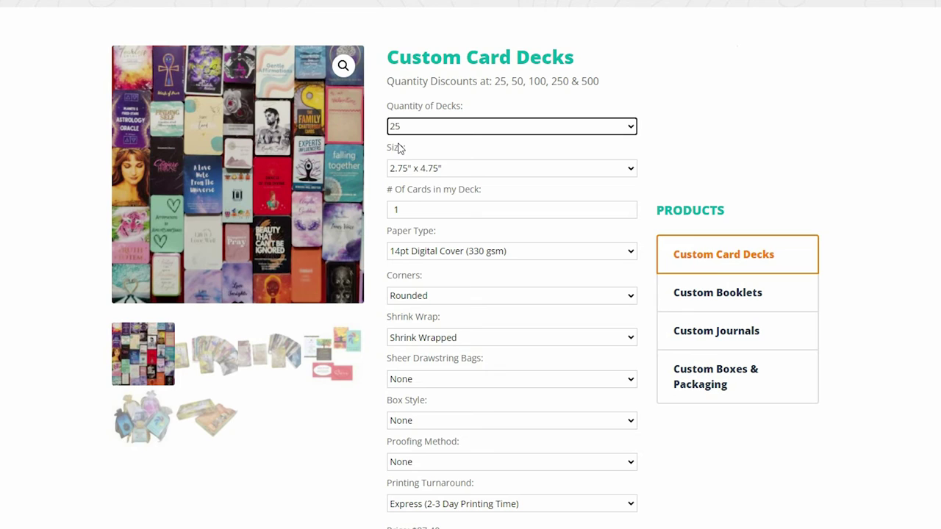
- Set the card size to 3.5" x 3.5" and the number of cards in the deck to 30
{"action": "left_click", "coordinate": [471, 172]}
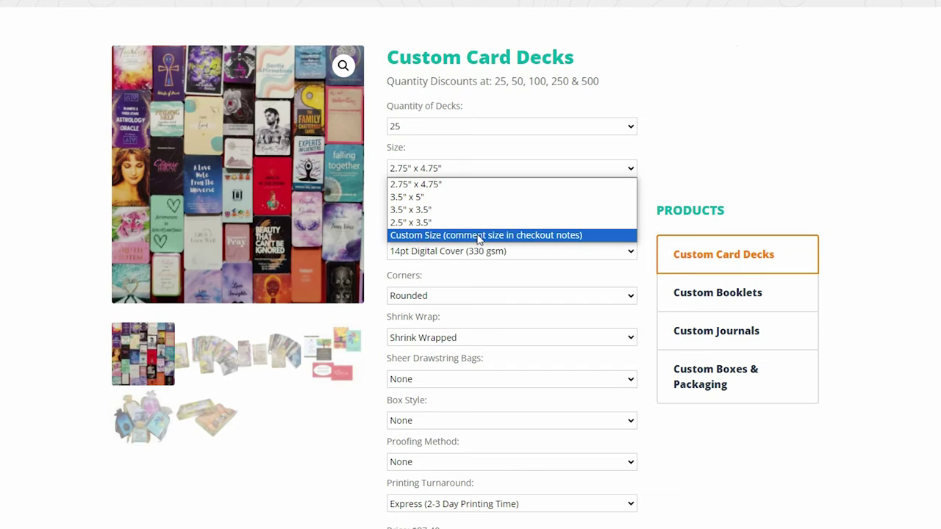
{"action": "left_click", "coordinate": [432, 214]}
{"action": "double_click", "coordinate": [423, 213]}
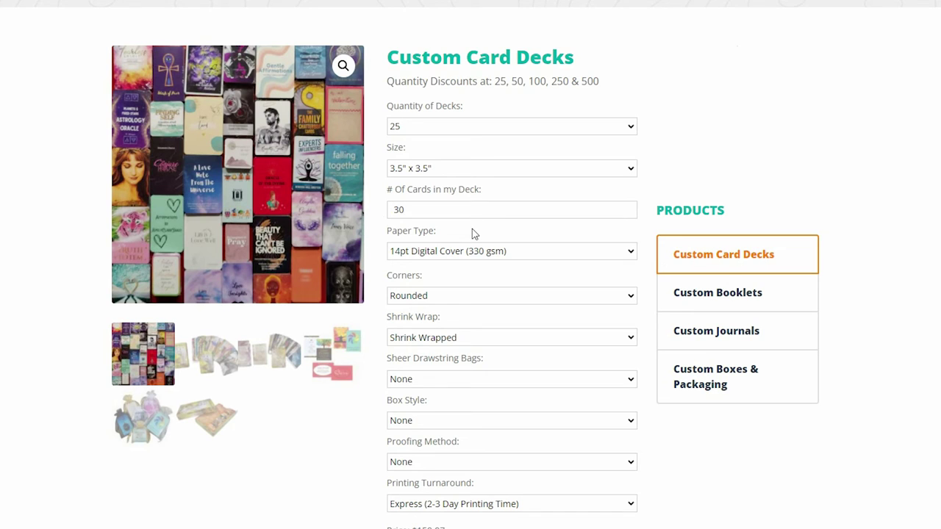
- Choose 14pt Digital Cover (330 gsm) as the paper type and Rounded for the corners
{"action": "left_click", "coordinate": [443, 254]}
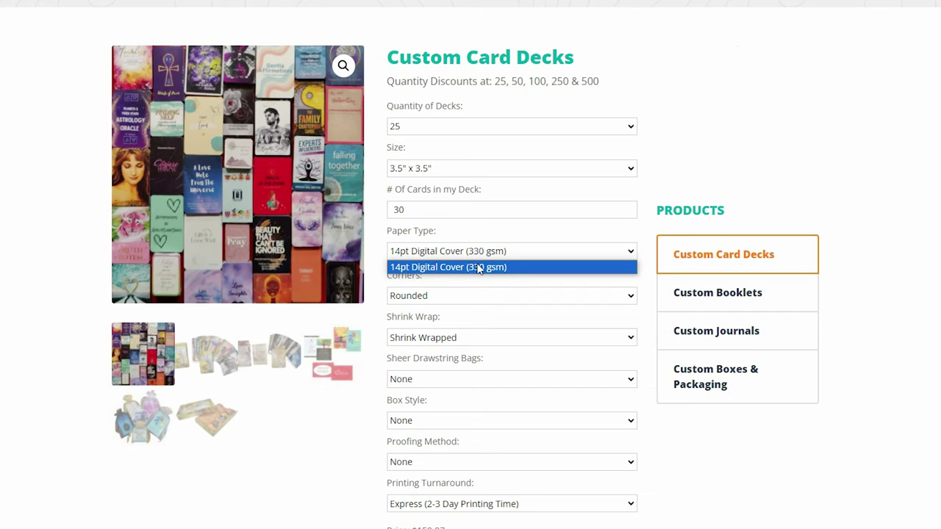
{"action": "left_click", "coordinate": [436, 269]}
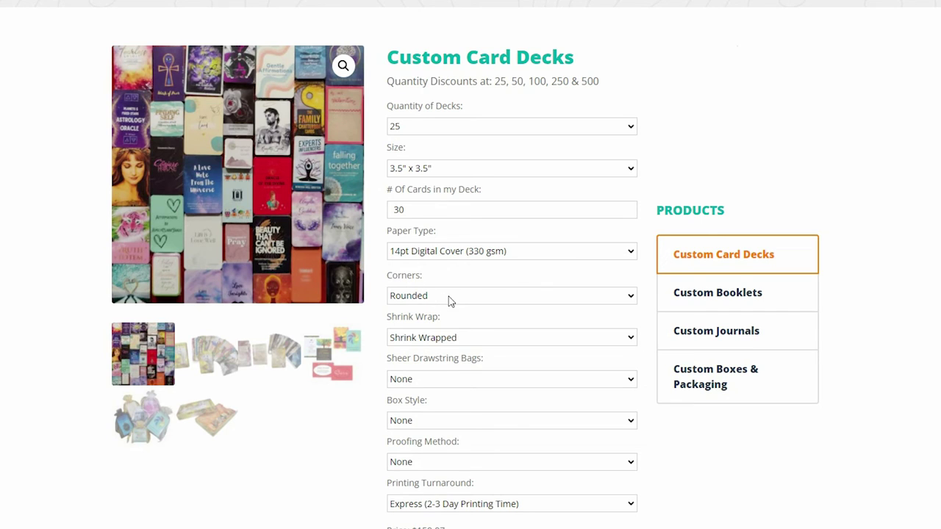
{"action": "left_click", "coordinate": [451, 298]}
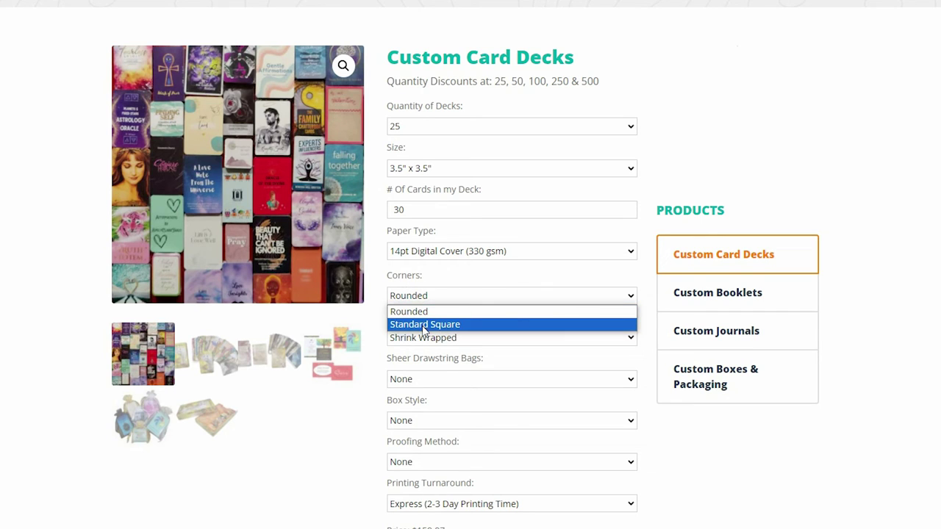
{"action": "left_click", "coordinate": [426, 314]}
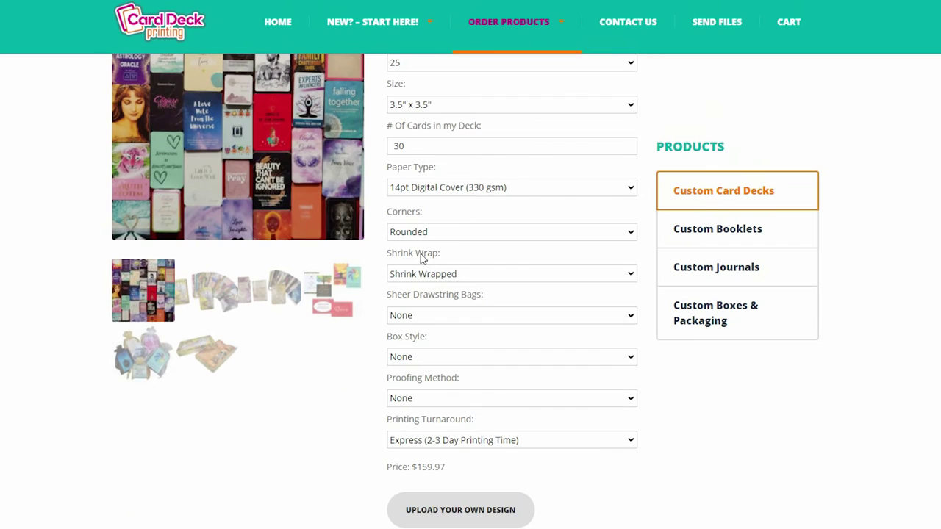
- Choose Shrink Wrapped for the shrink wrap option and None for the sheer drawstring bags
{"action": "scroll", "coordinate": [474, 340], "scroll_direction": "down", "scroll_amount": 1}
{"action": "left_click", "coordinate": [497, 278]}
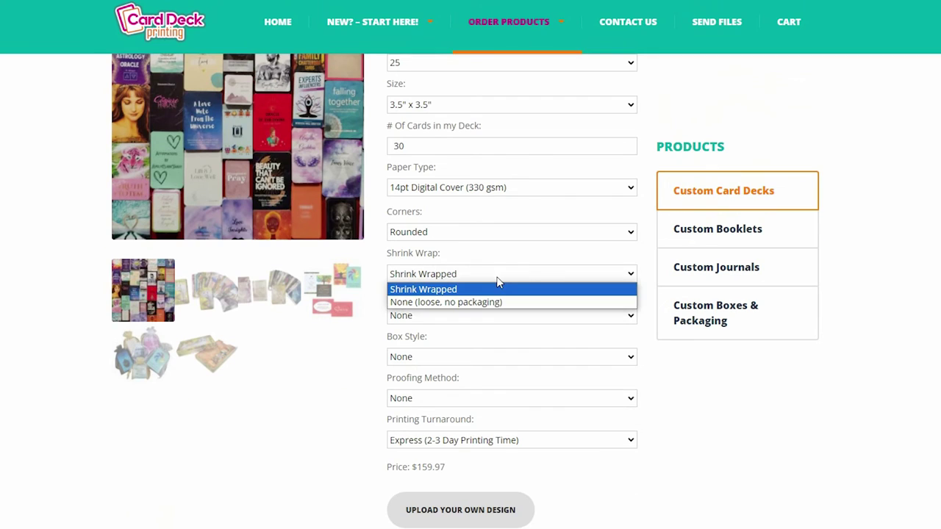
{"action": "left_click", "coordinate": [418, 315]}
{"action": "scroll", "coordinate": [421, 308], "scroll_direction": "down", "scroll_amount": 1}
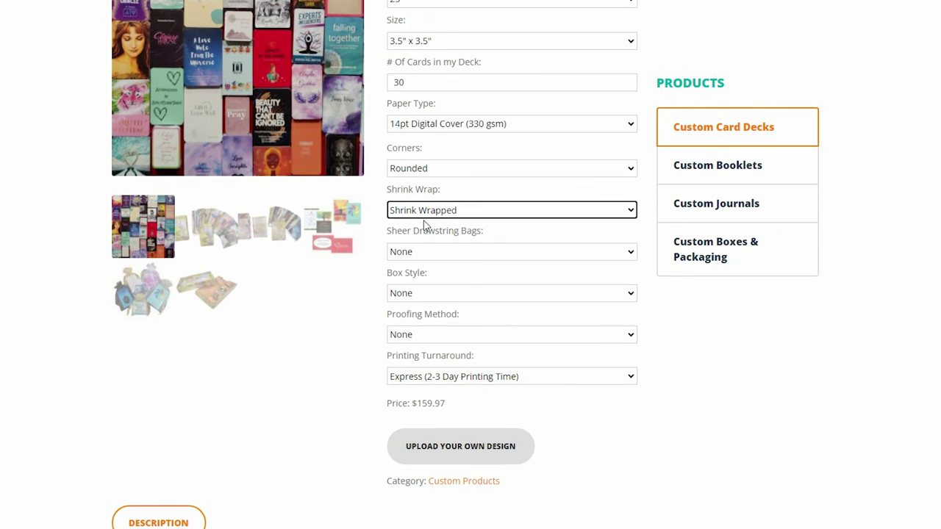
{"action": "left_click", "coordinate": [455, 253]}
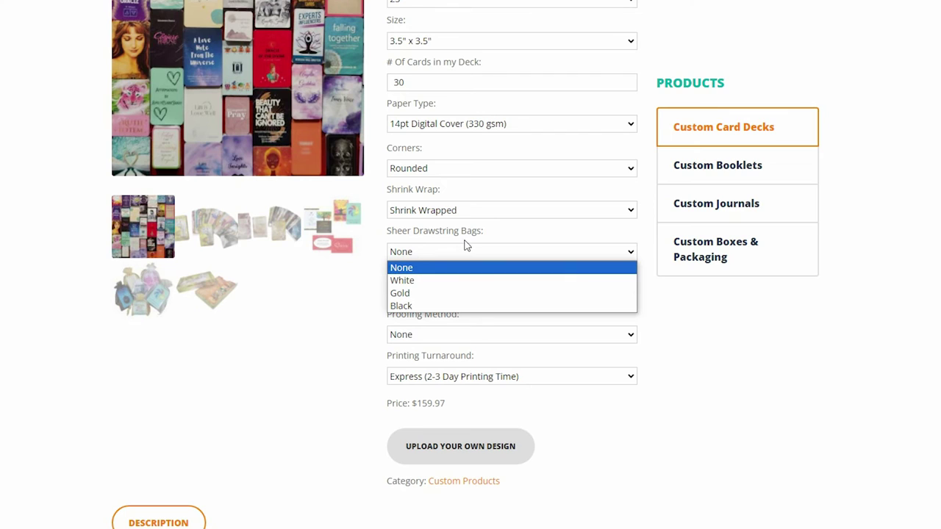
{"action": "left_click", "coordinate": [409, 270]}
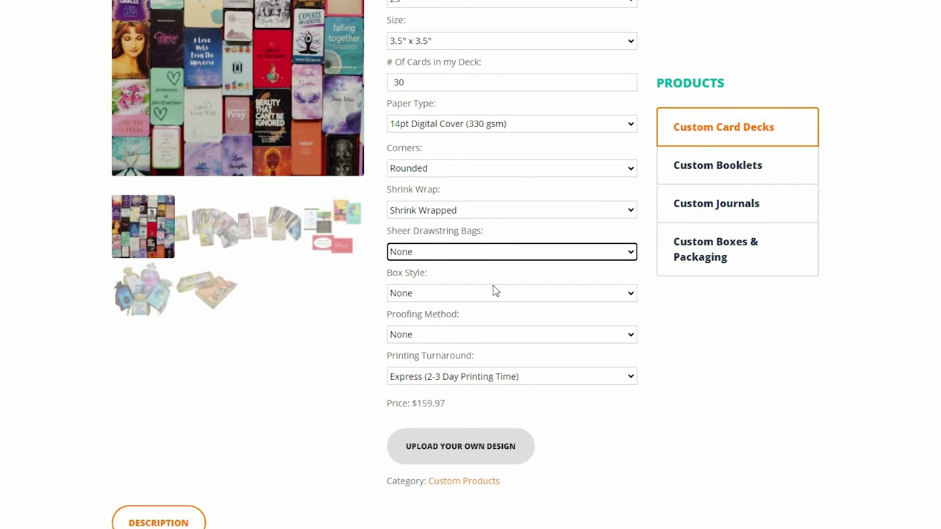
- Open the box style choices for the card deck order
{"action": "scroll", "coordinate": [495, 291], "scroll_direction": "down", "scroll_amount": 1}
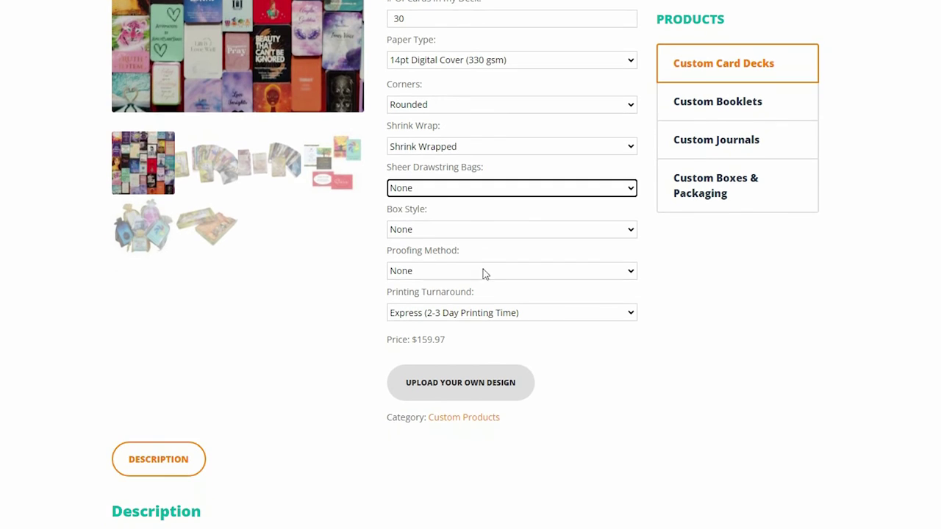
{"action": "left_click", "coordinate": [497, 232]}
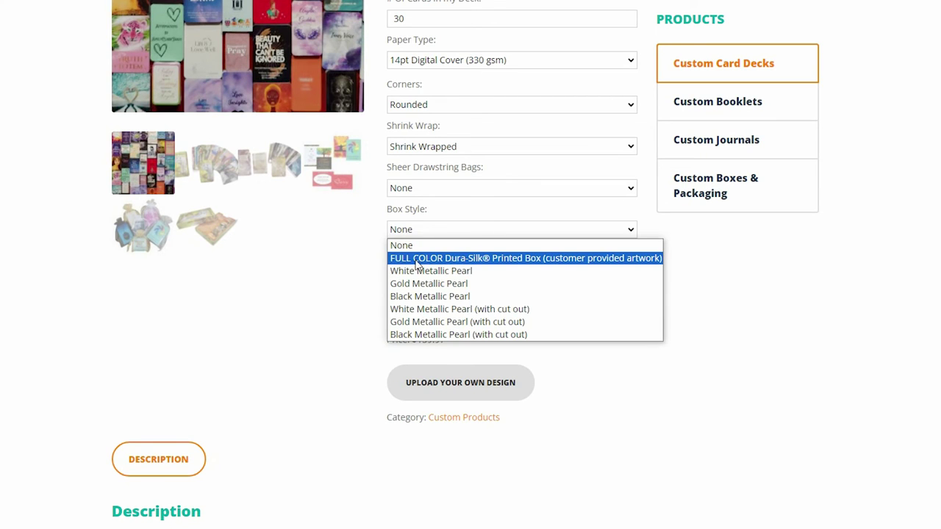